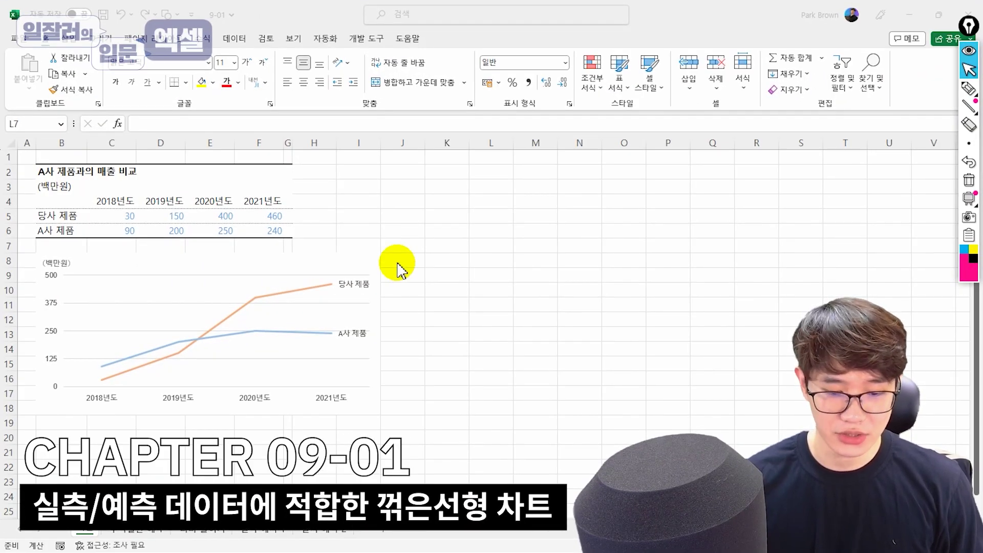
# Open the 부적절한 예 1 sheet and change its 2021년도 시장 동향 line chart to a clustered column chart.
pyautogui.click(378, 263)
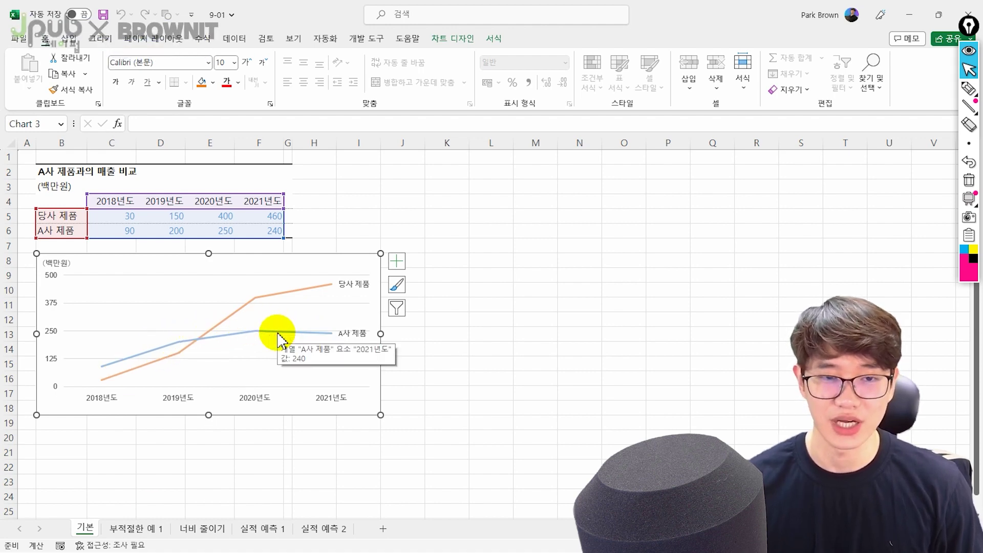
pyautogui.click(143, 530)
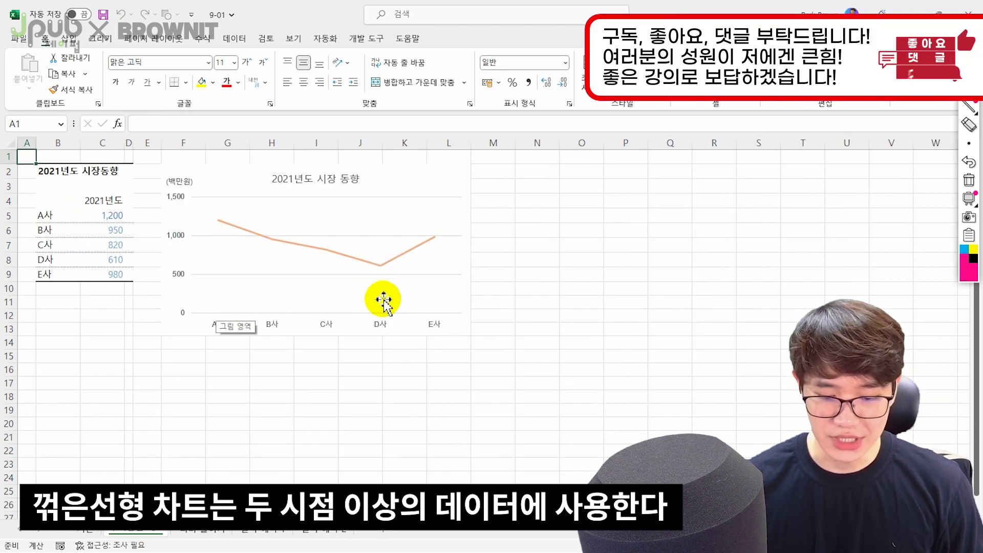
pyautogui.click(244, 266)
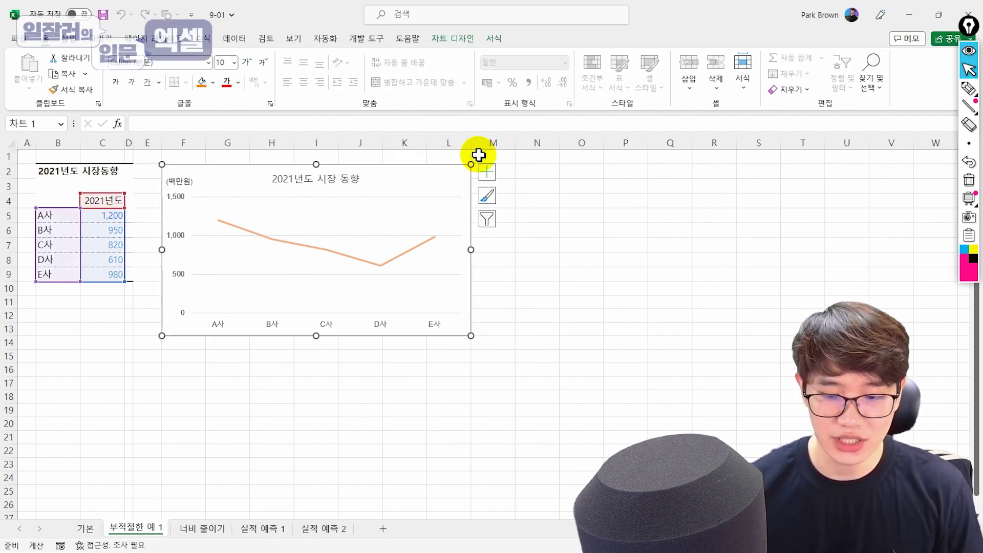
pyautogui.click(470, 38)
pyautogui.click(658, 70)
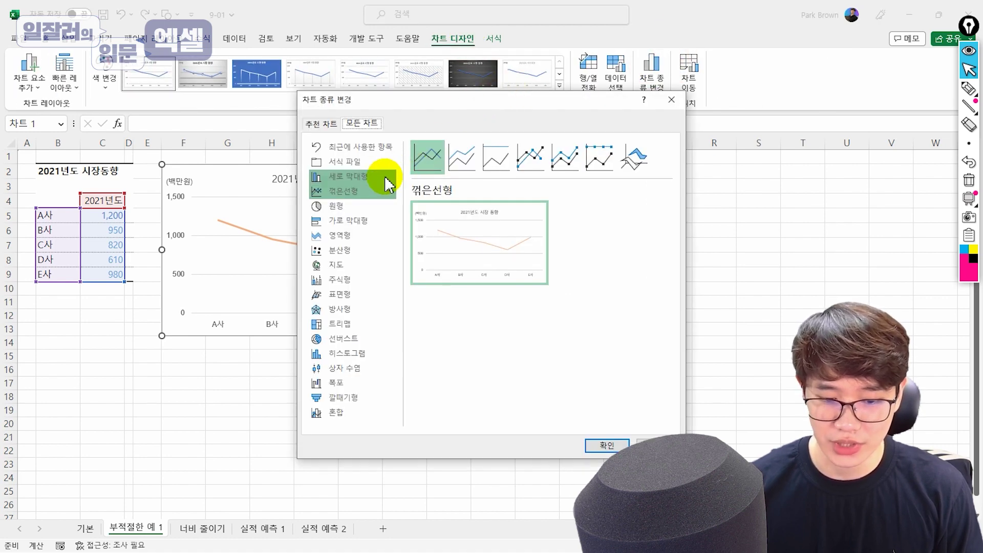
pyautogui.click(384, 175)
pyautogui.click(619, 445)
pyautogui.click(579, 287)
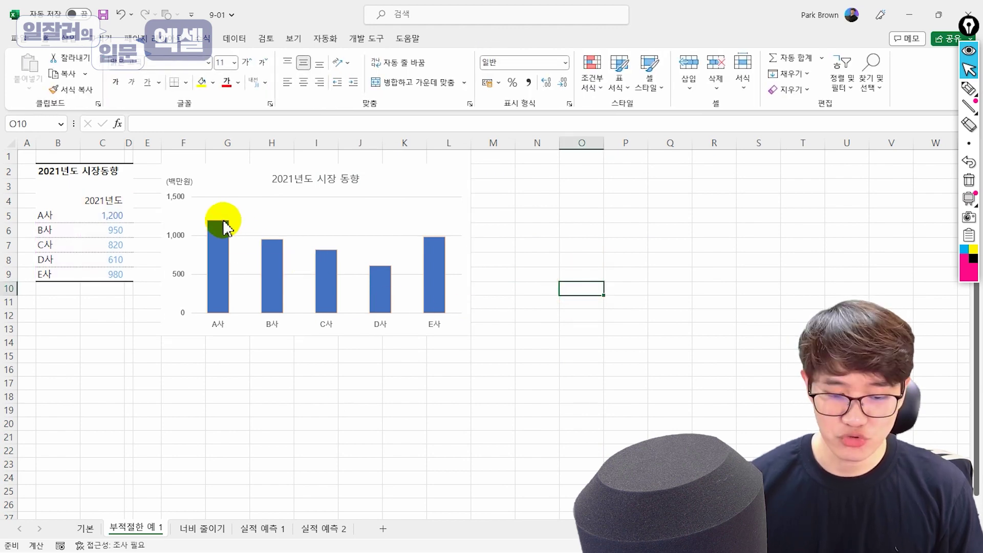
# Fill only the B사 column with a dark orange shade and change the fill of the C사 column separately.
pyautogui.click(440, 257)
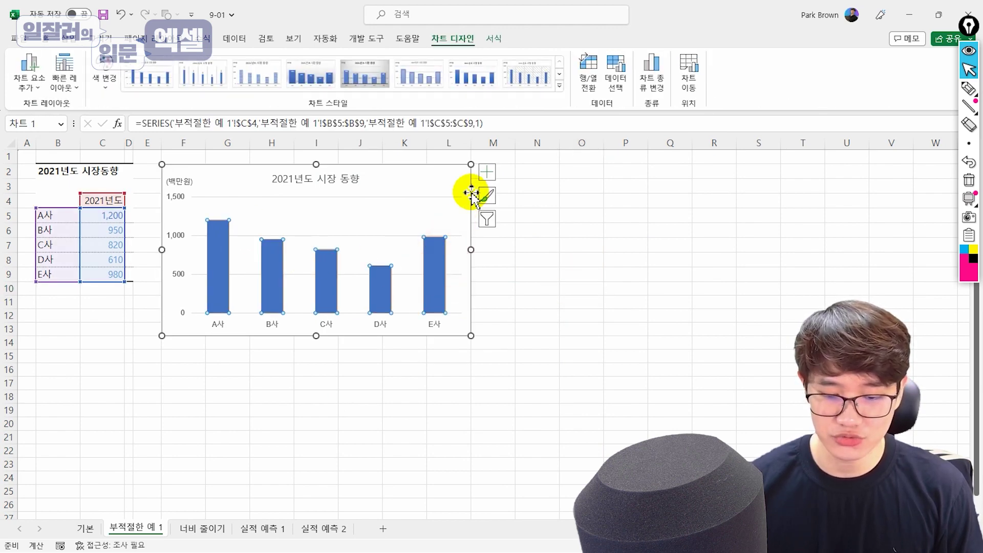
pyautogui.click(499, 315)
pyautogui.click(267, 269)
pyautogui.click(274, 286)
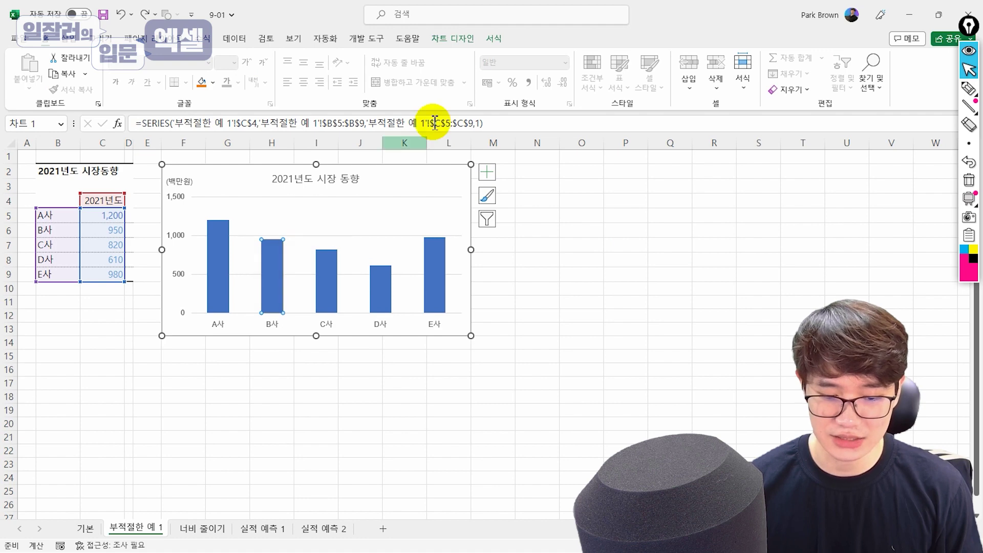
pyautogui.click(494, 39)
pyautogui.click(507, 57)
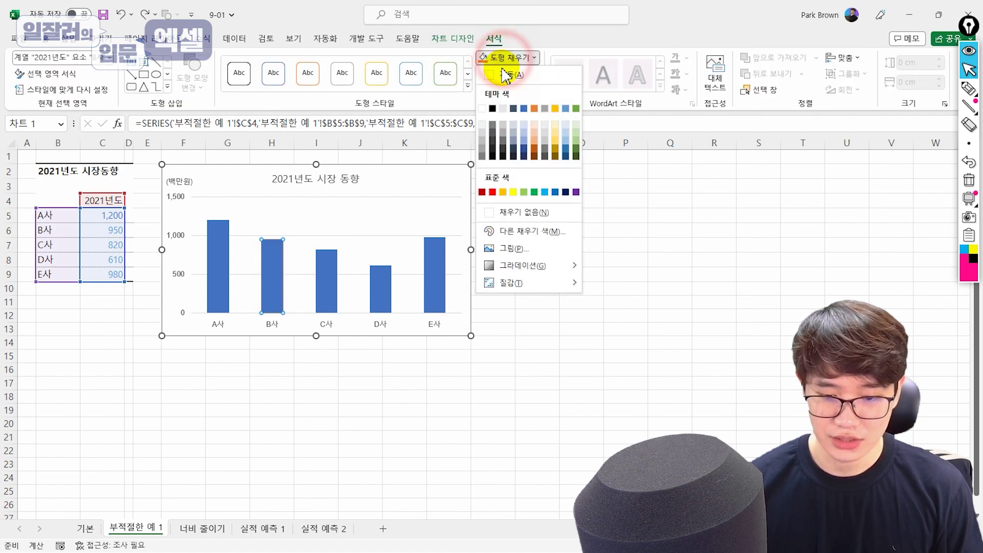
pyautogui.click(535, 148)
pyautogui.click(327, 284)
pyautogui.click(507, 57)
pyautogui.click(521, 217)
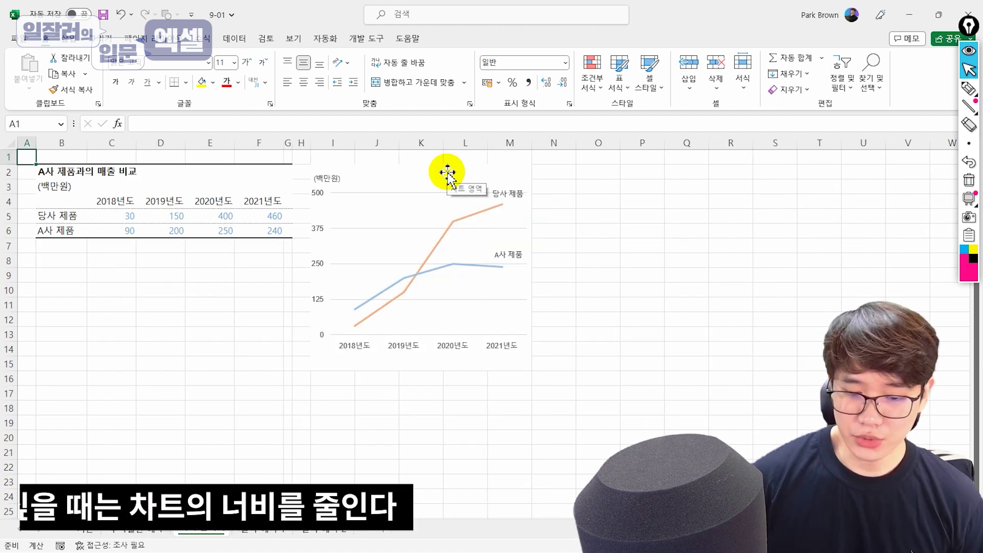
# Widen and narrow the line chart on the 너비 줄이기 sheet in turn, finishing with its right edge in column O.
pyautogui.click(446, 171)
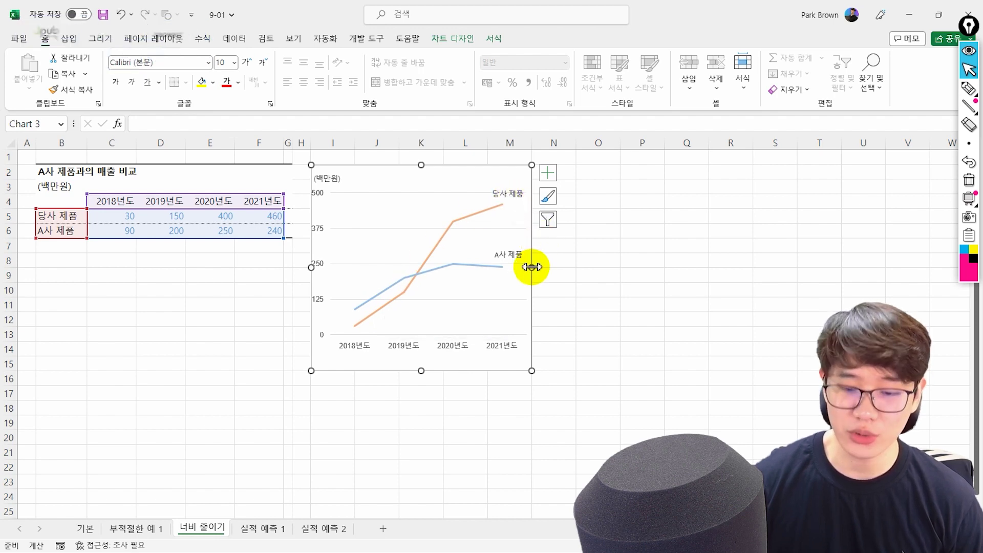
pyautogui.moveTo(531, 267); pyautogui.dragTo(795, 228)
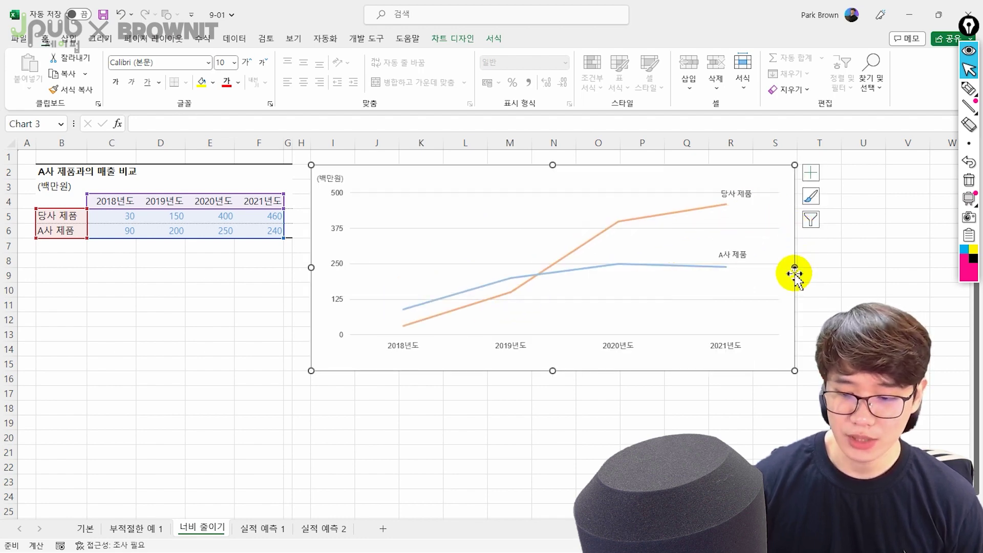
pyautogui.moveTo(798, 267); pyautogui.dragTo(498, 290)
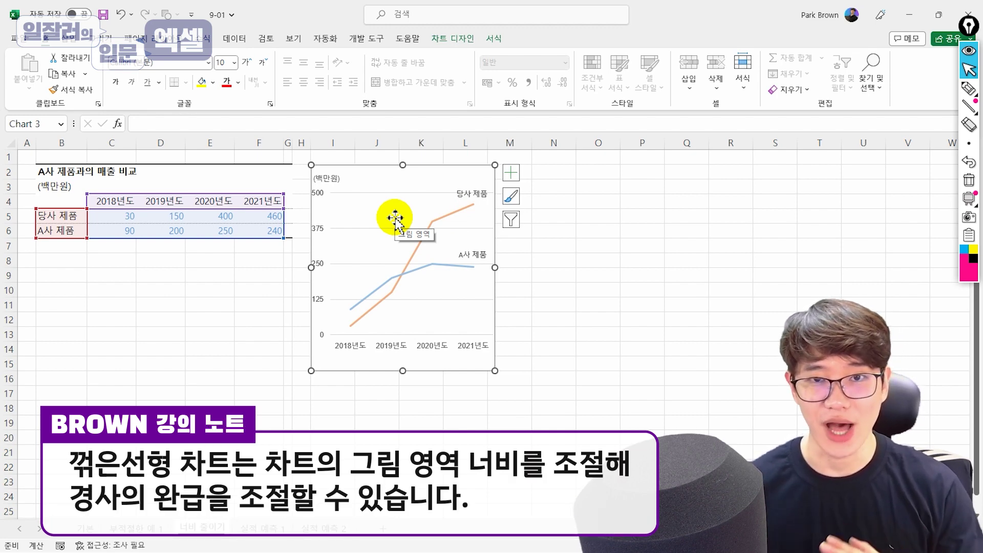
pyautogui.moveTo(495, 265); pyautogui.dragTo(879, 259)
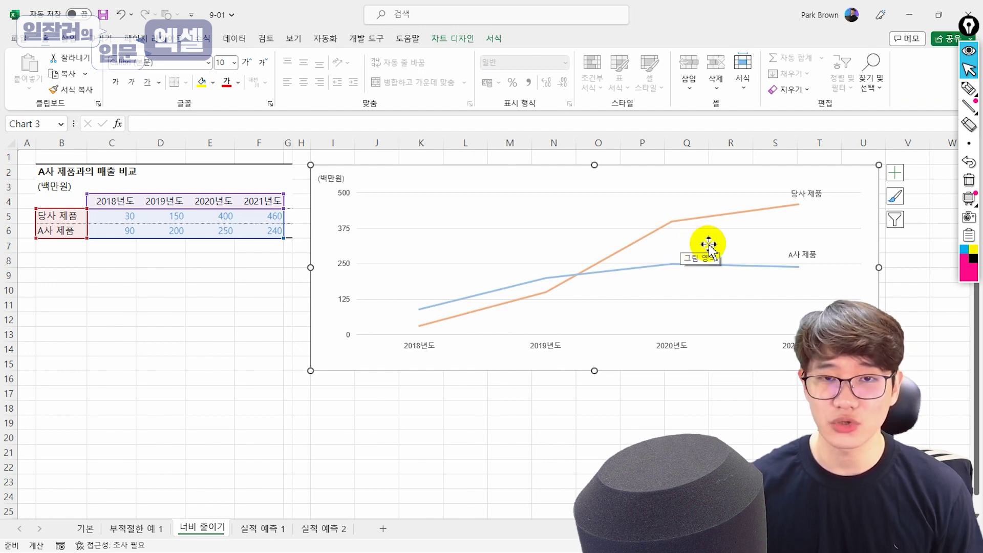
pyautogui.moveTo(879, 267); pyautogui.dragTo(602, 266)
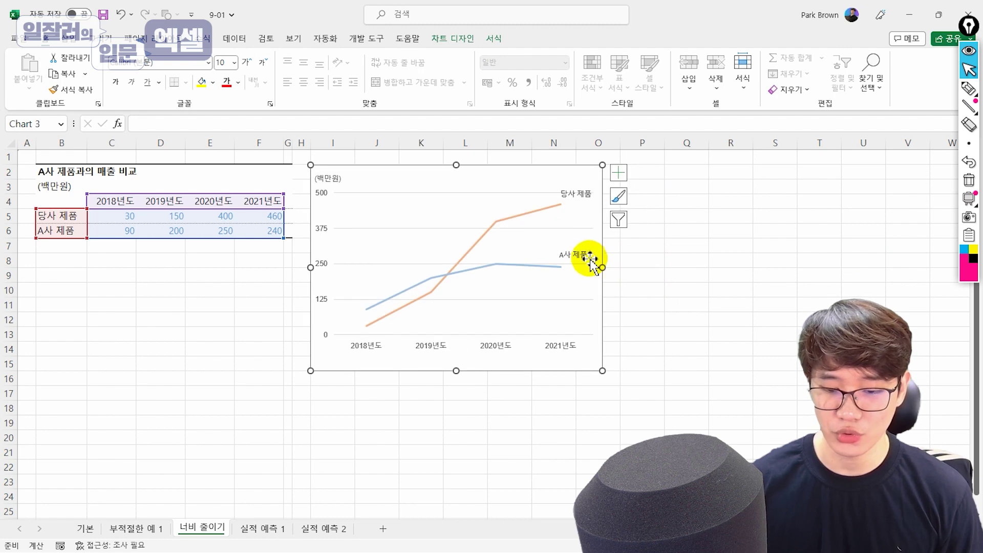
pyautogui.click(642, 260)
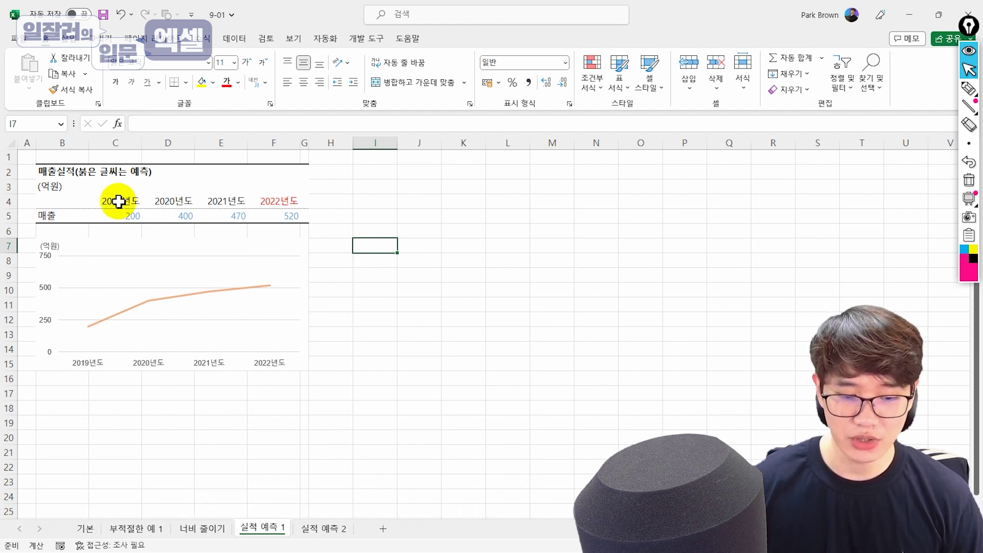
pyautogui.moveTo(123, 201); pyautogui.dragTo(233, 215)
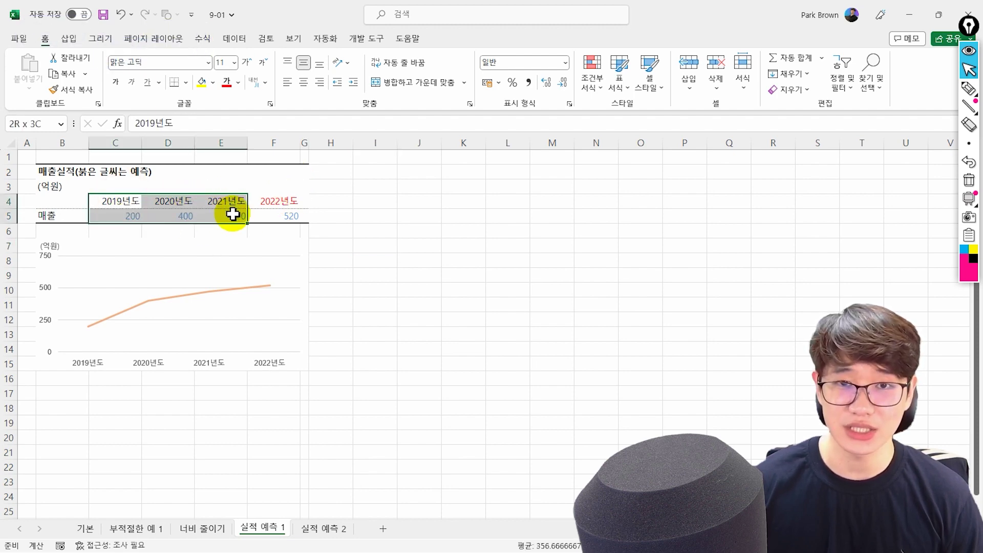
pyautogui.moveTo(279, 200); pyautogui.dragTo(281, 215)
pyautogui.click(362, 201)
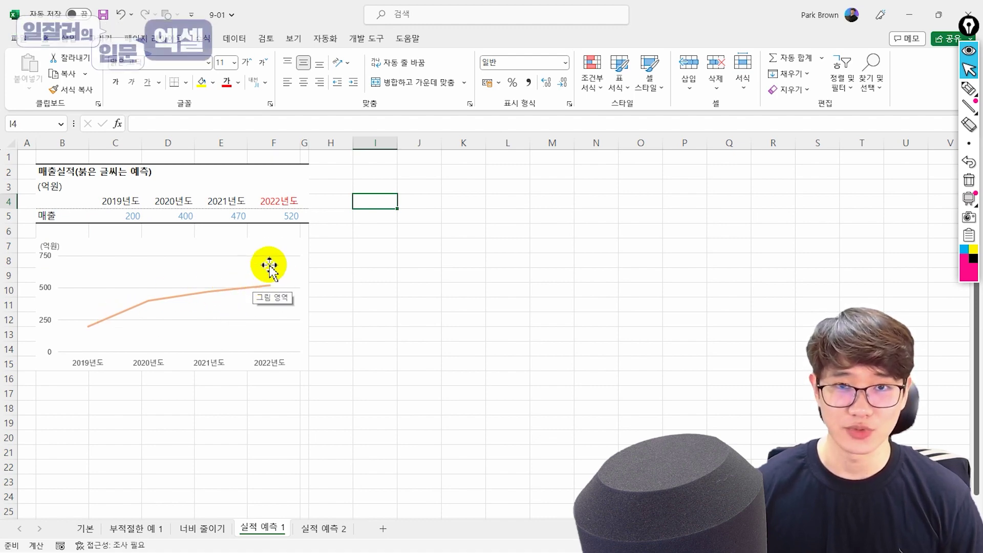
# Move the 2022년도 sales value from F5 to F6 with the chart shifted below it, and enter the label 예측 in B6.
pyautogui.click(283, 217)
pyautogui.moveTo(289, 224); pyautogui.dragTo(300, 258)
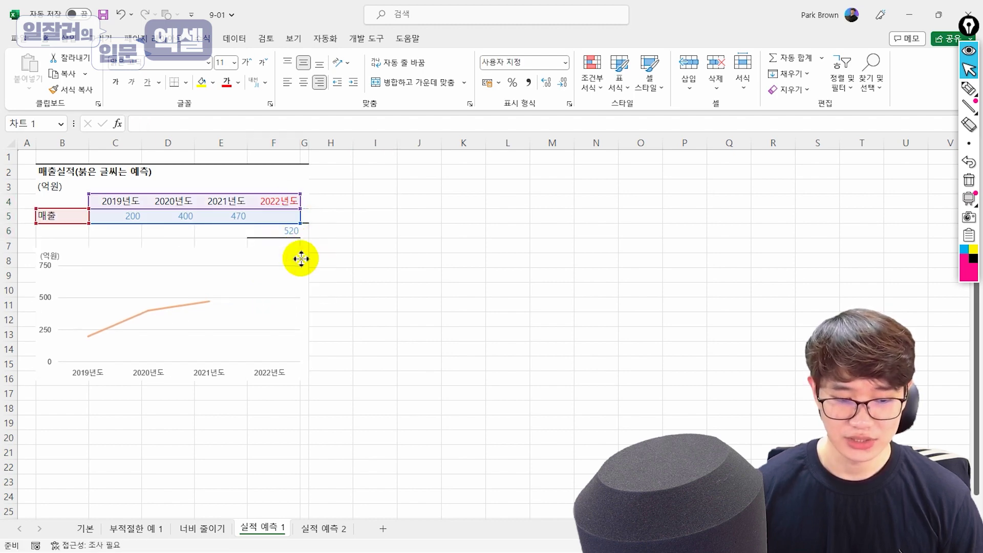
pyautogui.click(64, 231)
pyautogui.write('예측')
pyautogui.press('Return')
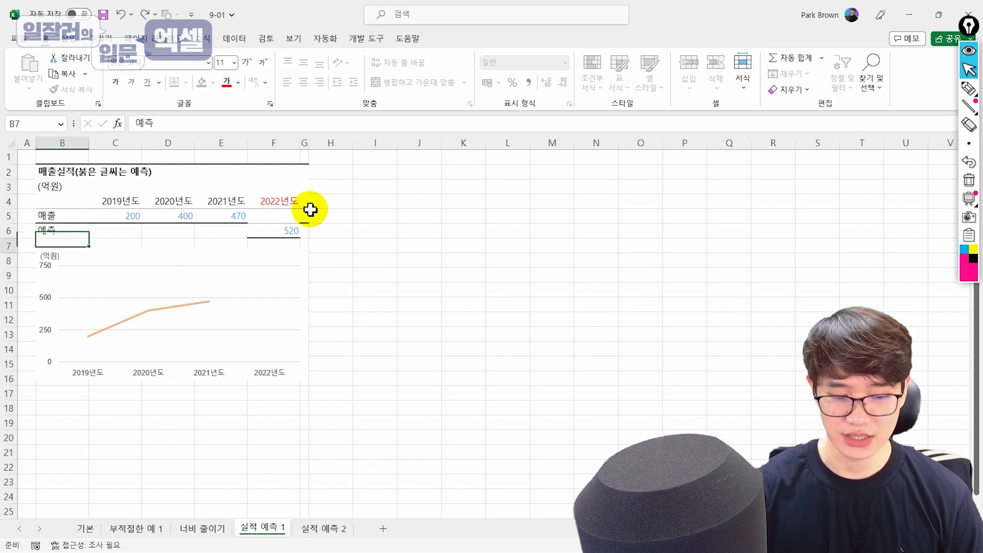
# Extend the chart's data range to include the 예측 row, and enter 470 in E6 as its 2021년도 value.
pyautogui.click(165, 249)
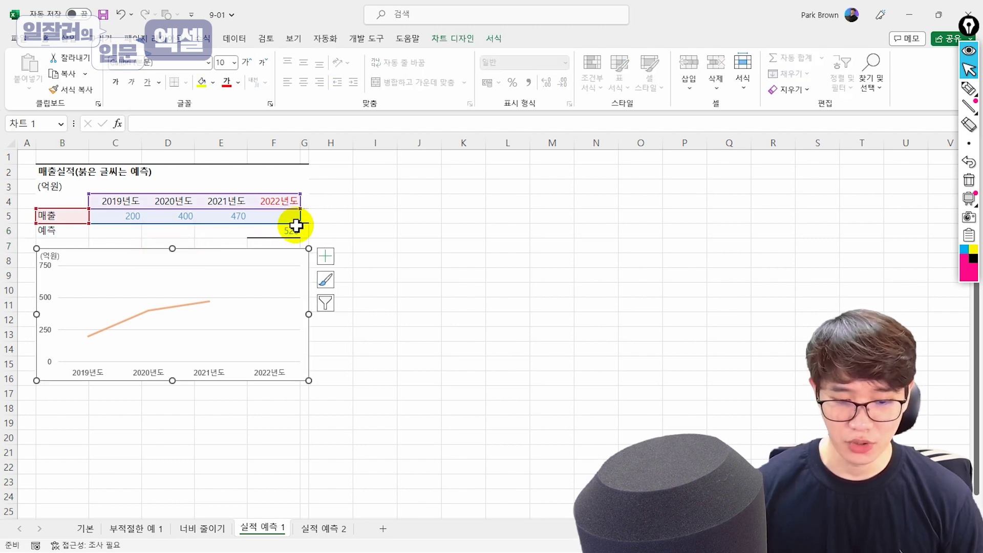
pyautogui.moveTo(301, 223); pyautogui.dragTo(299, 238)
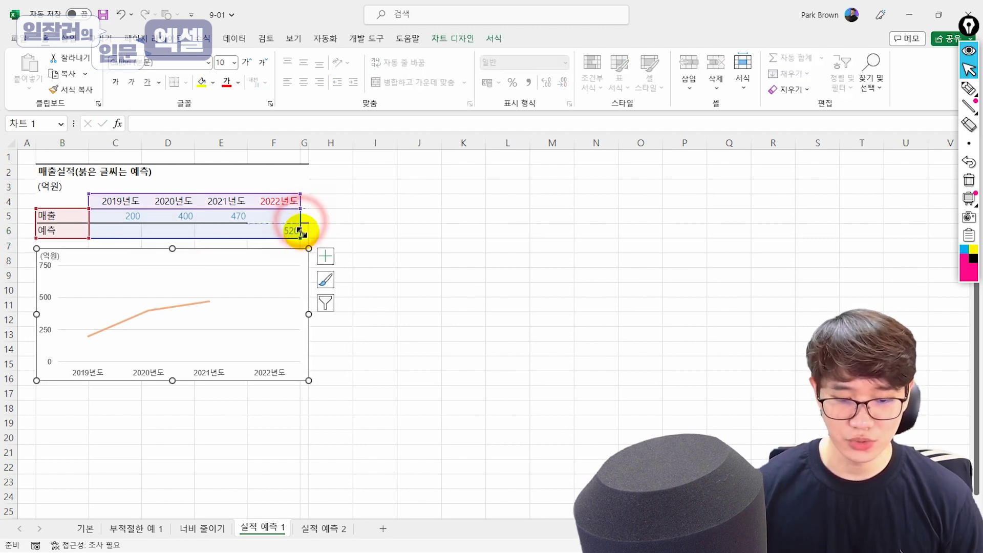
pyautogui.click(369, 219)
pyautogui.click(237, 232)
pyautogui.write('470')
pyautogui.press('Return')
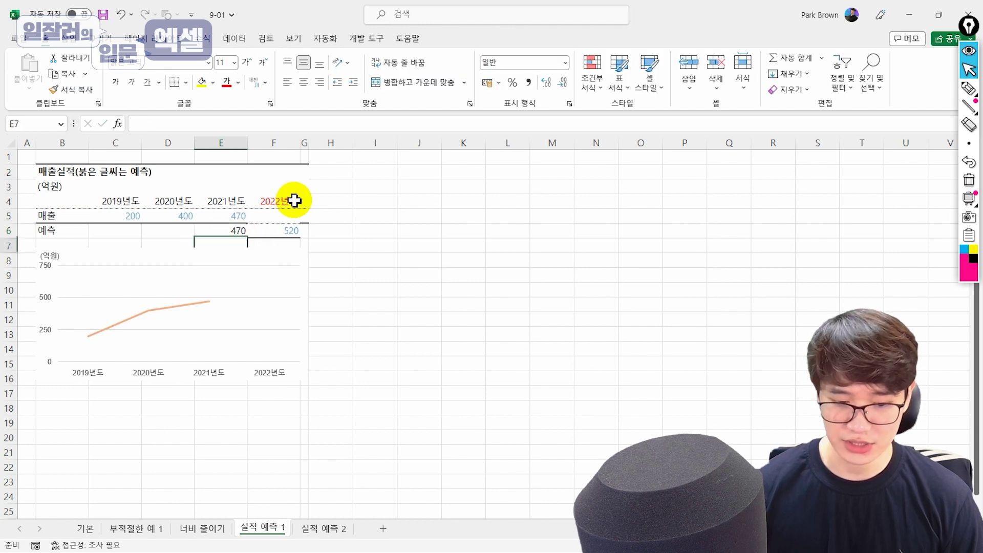
# Format the 예측 series line in the chart with the standard blue outline colour and a dashed style.
pyautogui.click(180, 308)
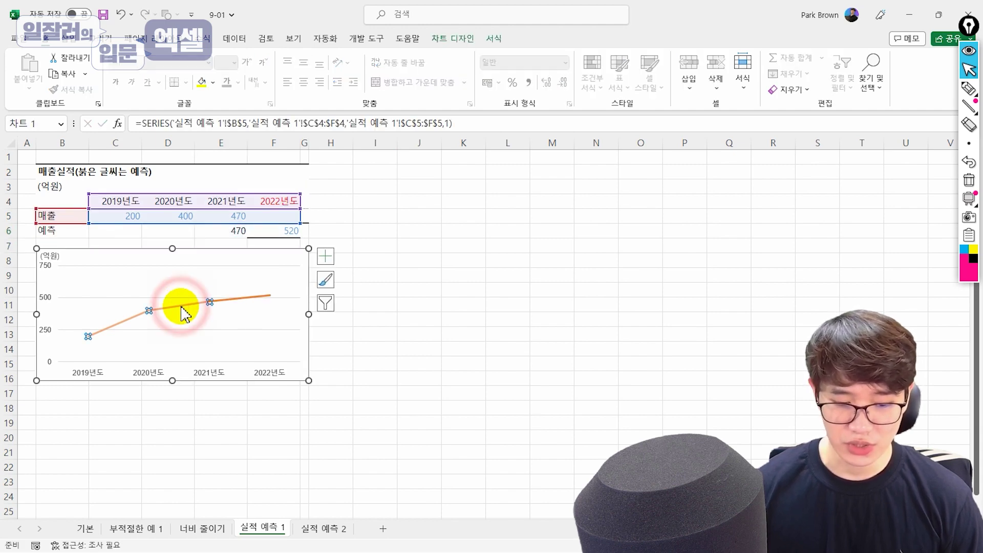
pyautogui.click(242, 298)
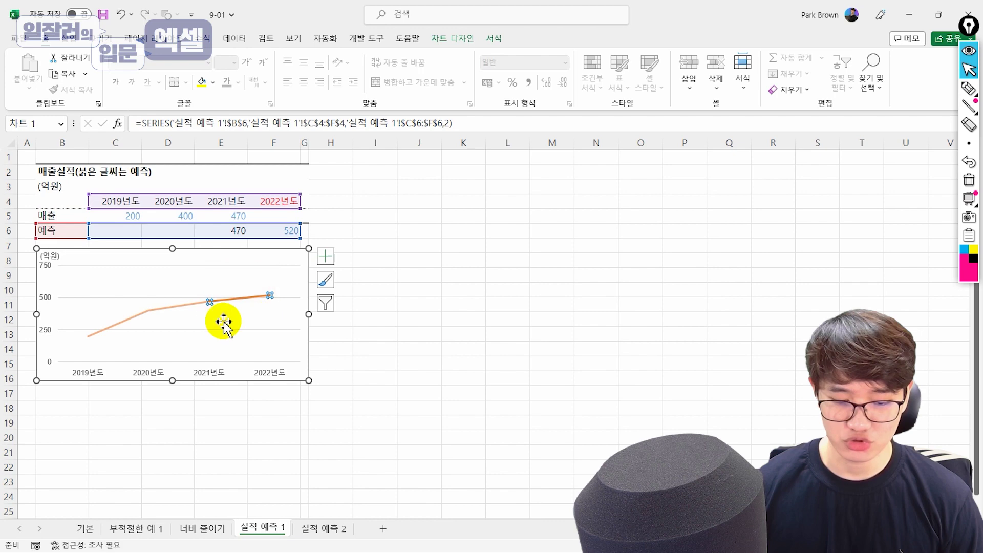
pyautogui.click(494, 38)
pyautogui.click(511, 74)
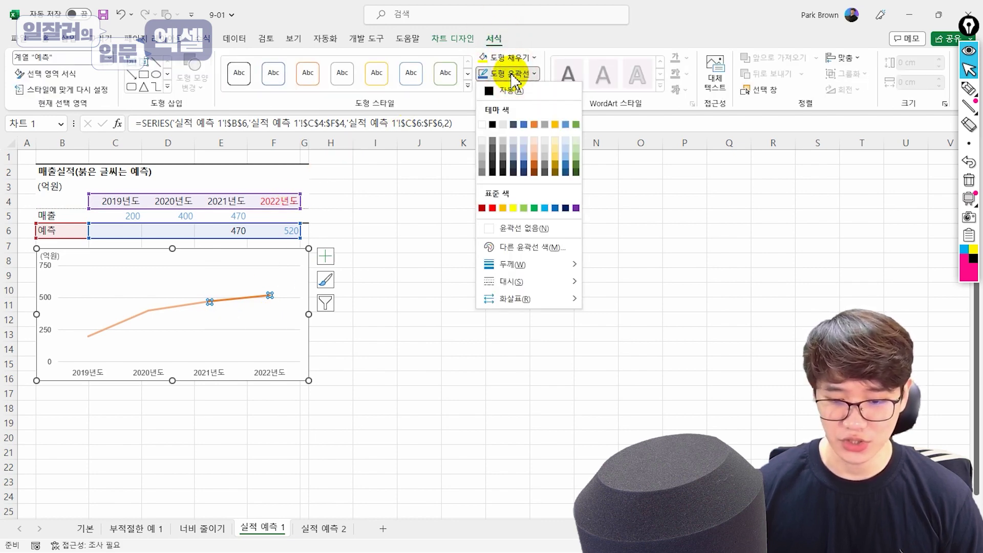
pyautogui.click(555, 208)
pyautogui.click(511, 75)
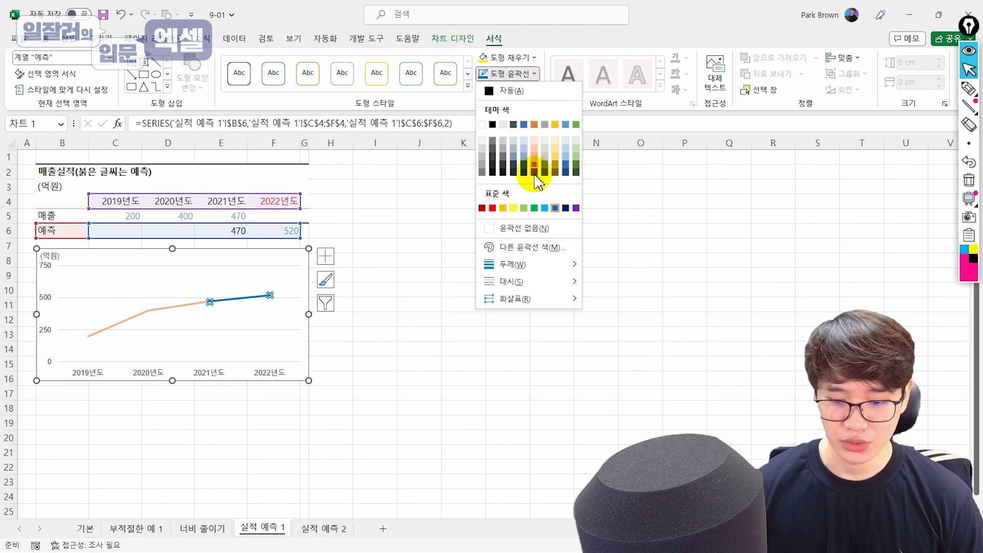
pyautogui.moveTo(543, 282)
pyautogui.click(621, 309)
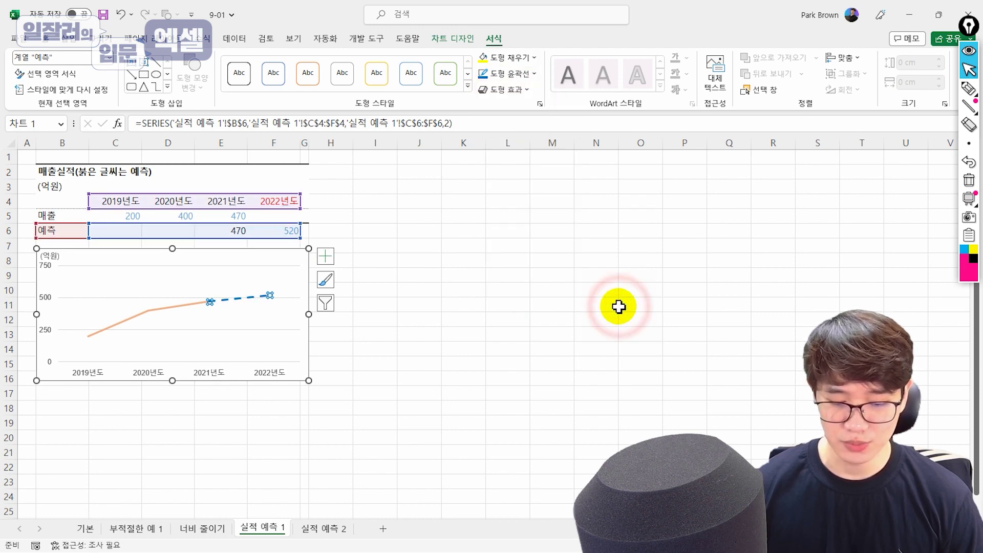
pyautogui.click(508, 275)
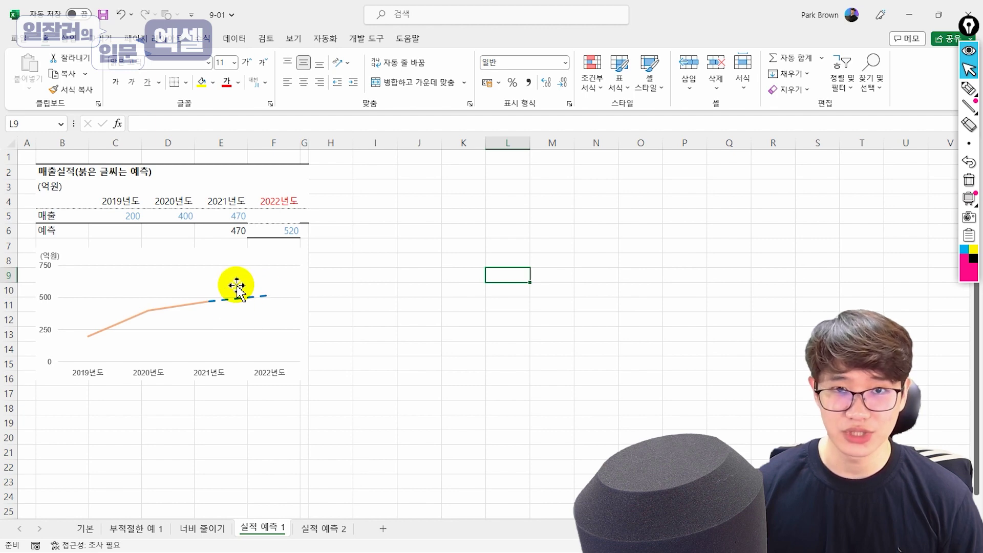
pyautogui.click(237, 232)
pyautogui.click(286, 233)
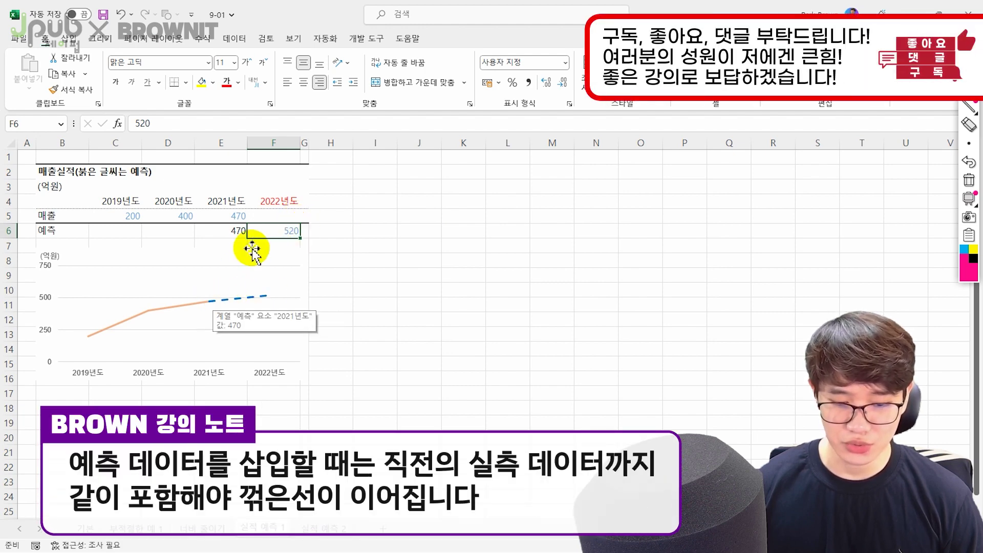
pyautogui.click(233, 230)
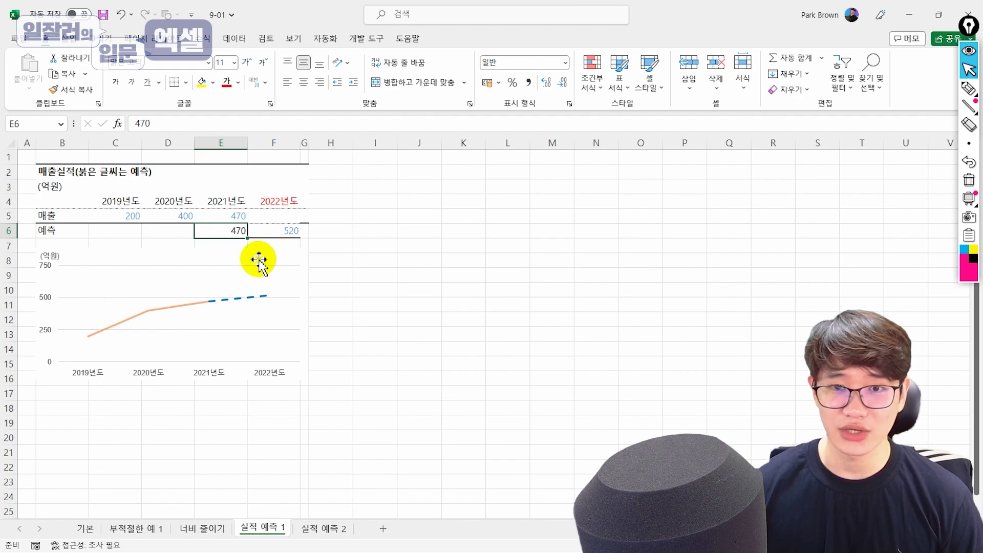
pyautogui.click(422, 227)
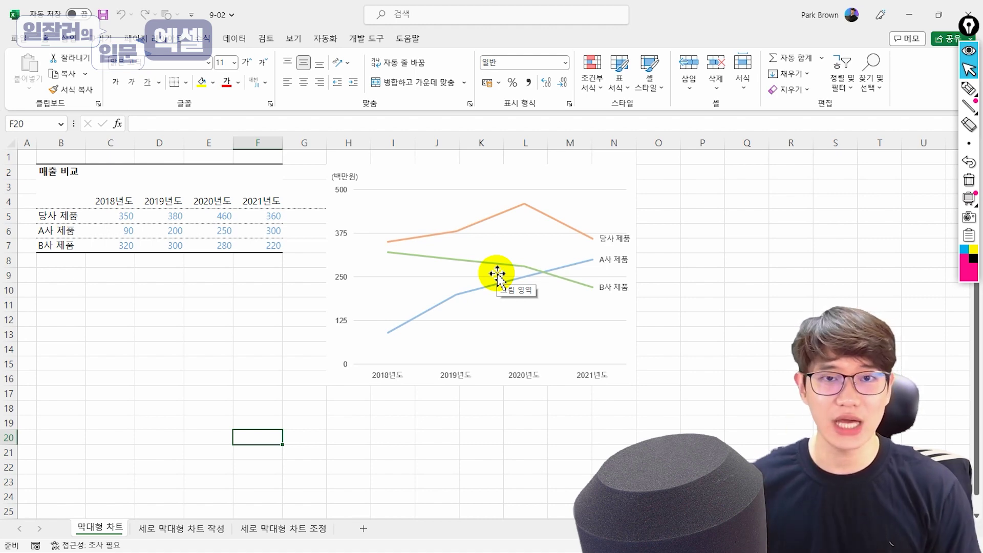
# On the 세로 막대형 차트 조정 sheet, insert a default clustered column chart from B4:F7 and place it below the table.
pyautogui.click(204, 532)
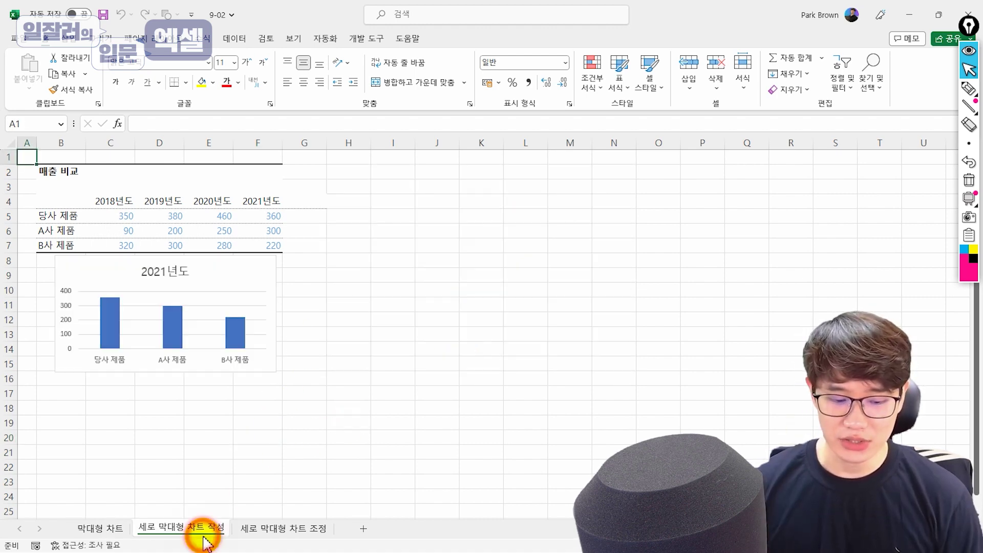
pyautogui.click(270, 533)
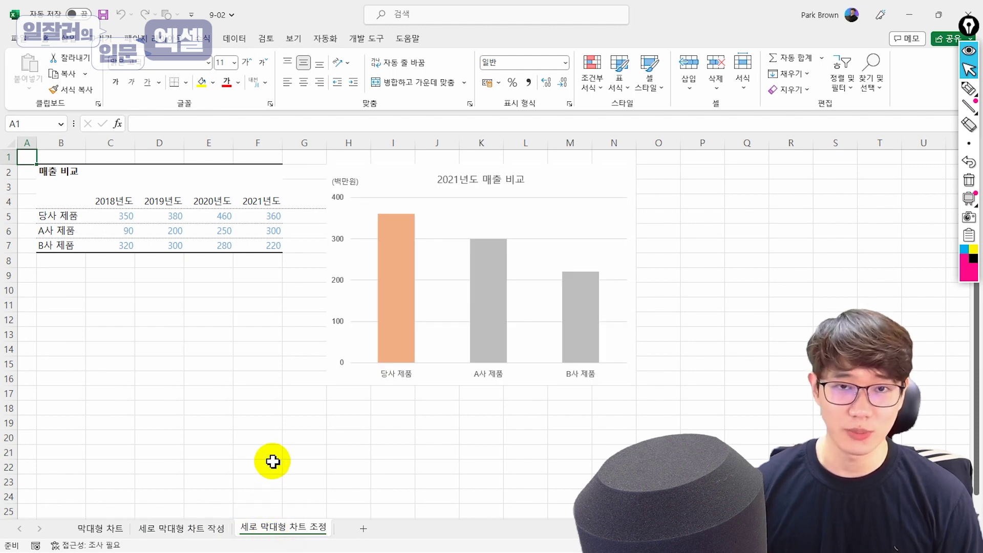
pyautogui.moveTo(77, 200); pyautogui.dragTo(276, 246)
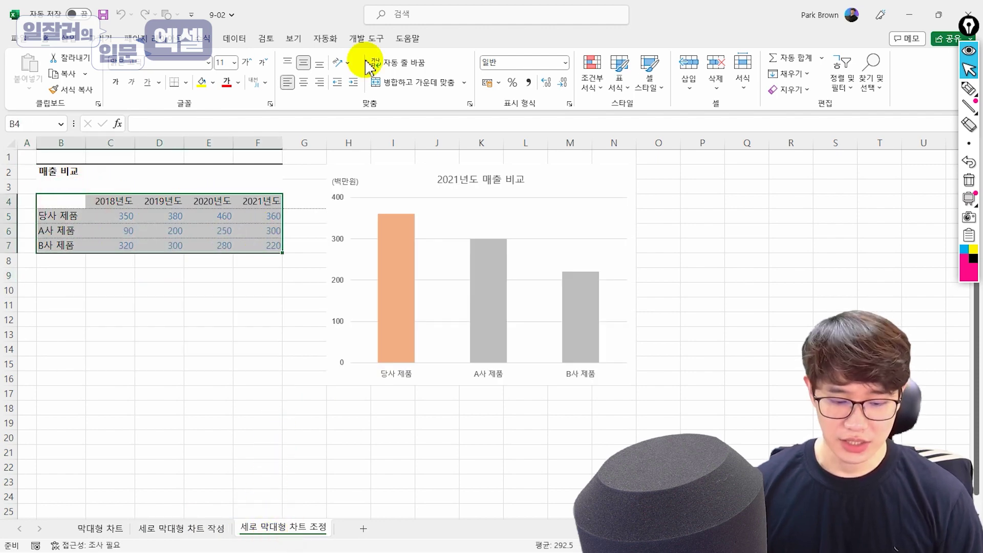
pyautogui.hotkey('alt', 'F1')
pyautogui.moveTo(423, 270); pyautogui.dragTo(109, 288)
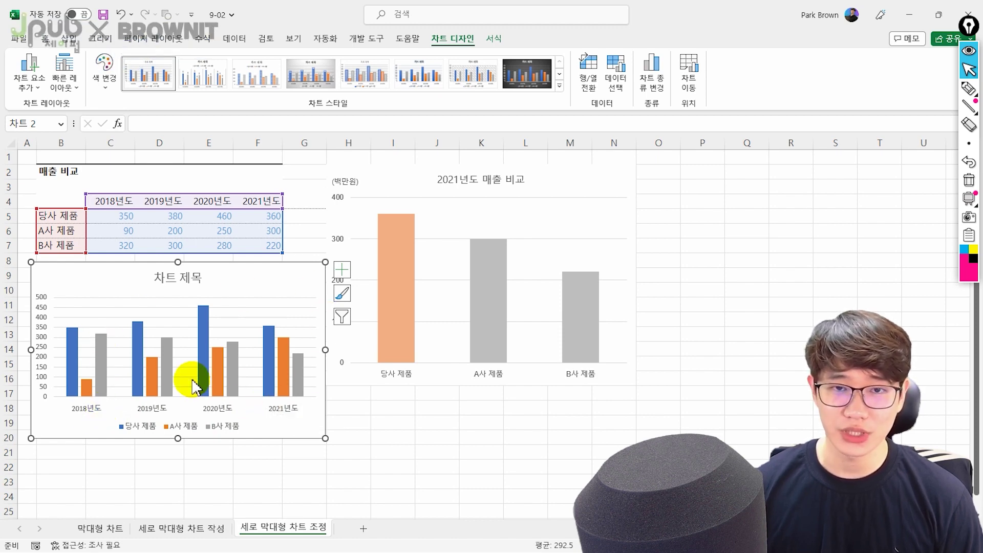
# Move the new column chart to the 막대형 차트 sheet and place it beside the line chart for comparison.
pyautogui.hotkey('ctrl', 'x')
pyautogui.click(101, 523)
pyautogui.hotkey('ctrl', 'v')
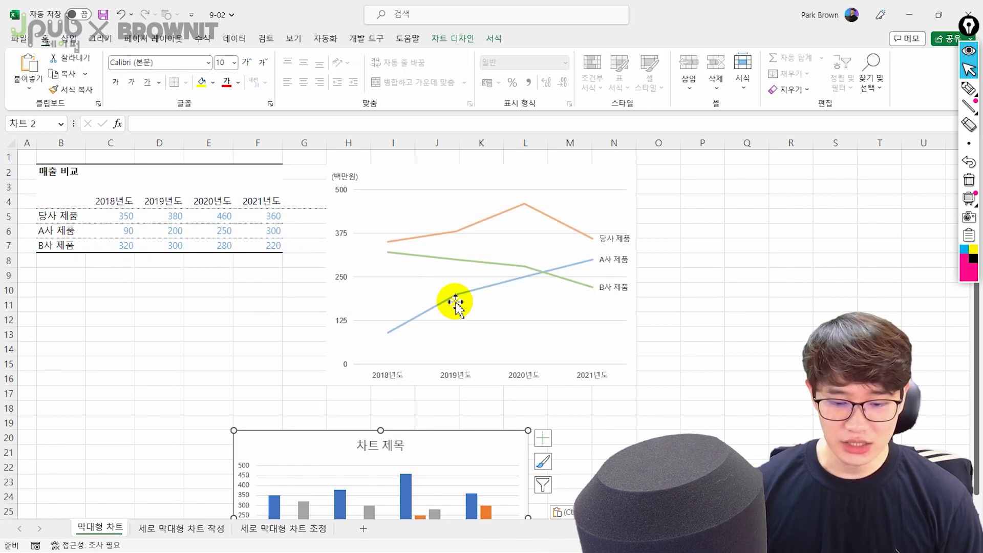
pyautogui.moveTo(439, 451); pyautogui.dragTo(848, 193)
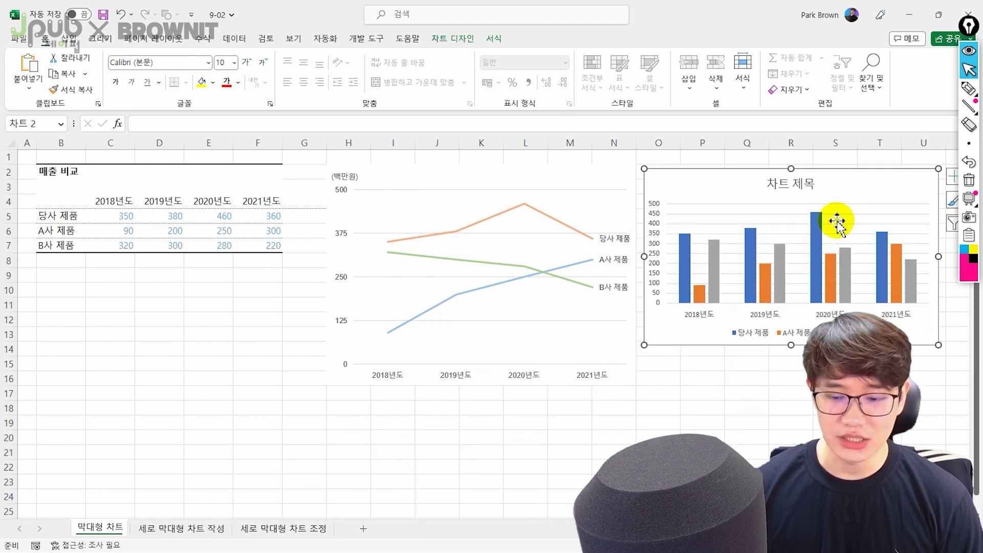
pyautogui.click(765, 389)
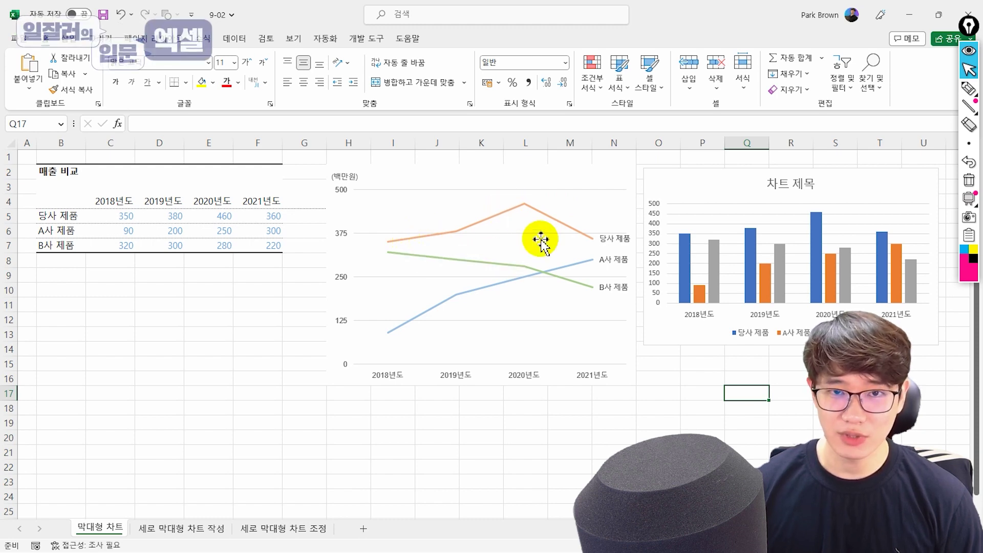
pyautogui.moveTo(652, 333); pyautogui.dragTo(347, 323)
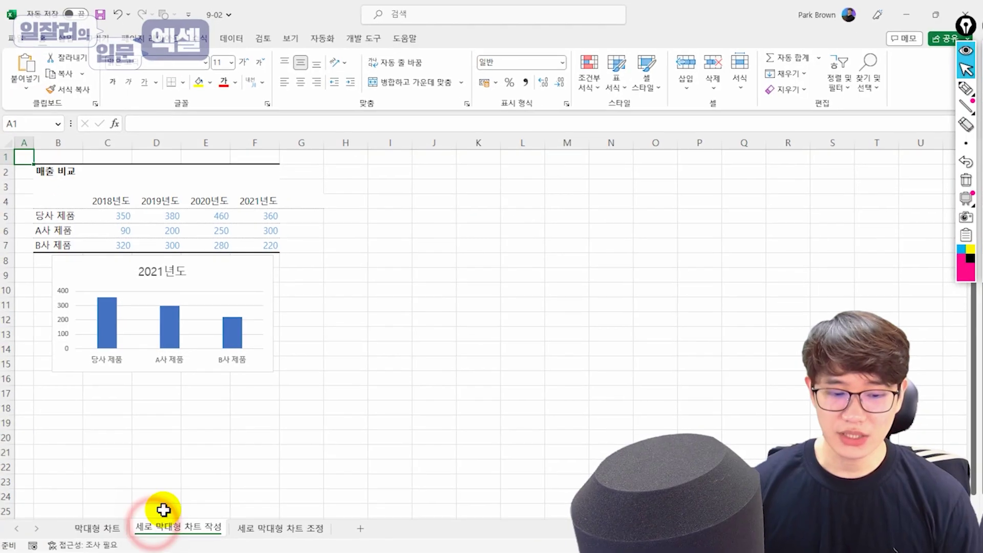
# On the 세로 막대형 차트 작성 sheet, insert a default column chart from B4:B7 and F4:F7 and place it beside the table.
pyautogui.click(395, 153)
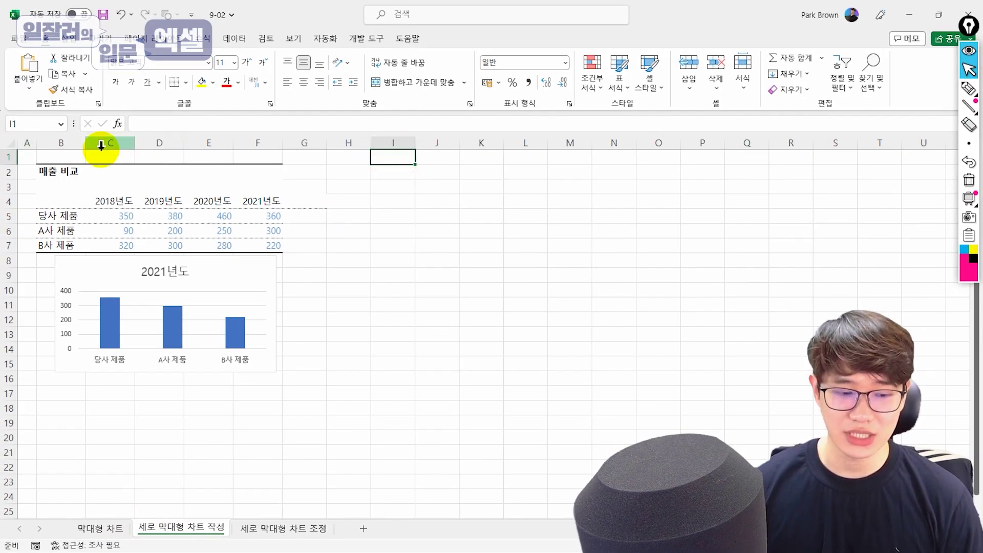
pyautogui.moveTo(61, 200); pyautogui.dragTo(60, 246)
pyautogui.keyDown('ctrl'); pyautogui.moveTo(260, 201); pyautogui.dragTo(261, 248); pyautogui.keyUp('ctrl')
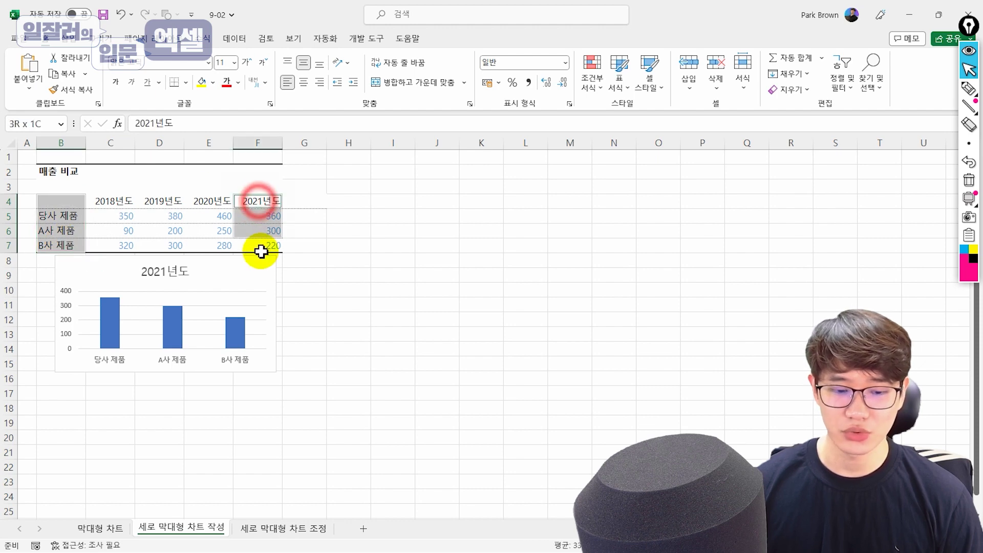
pyautogui.hotkey('alt', 'F1')
pyautogui.moveTo(408, 243); pyautogui.dragTo(413, 177)
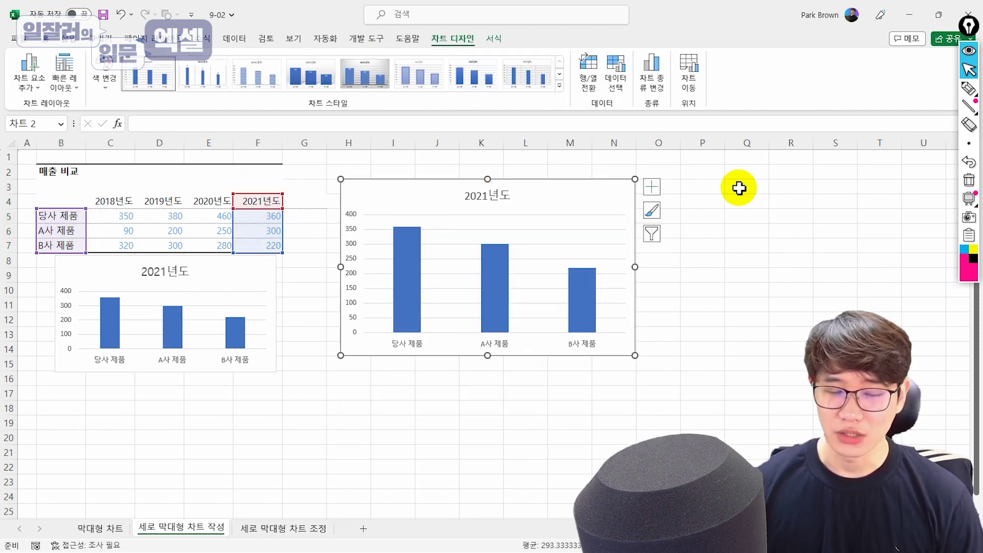
pyautogui.click(764, 239)
# On the 세로 막대형 차트 조정 sheet, set the 2021년도 series' gap width to 29% and widen the chart slightly.
pyautogui.click(293, 531)
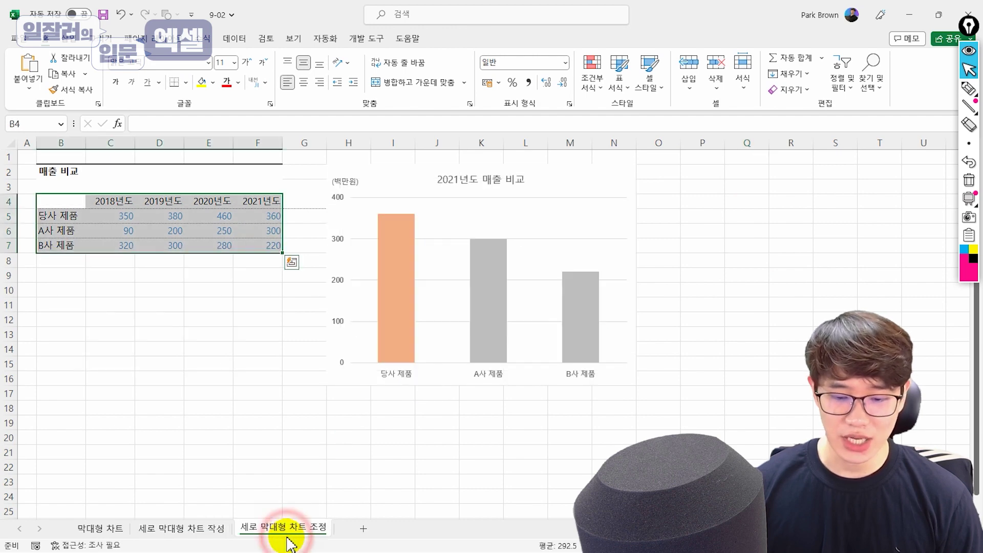
pyautogui.click(390, 283)
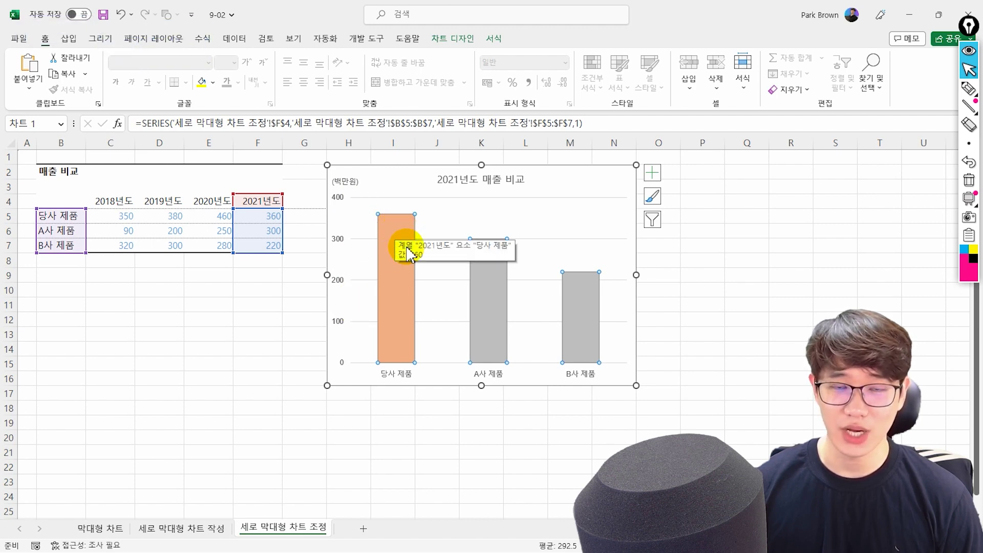
pyautogui.doubleClick(411, 275)
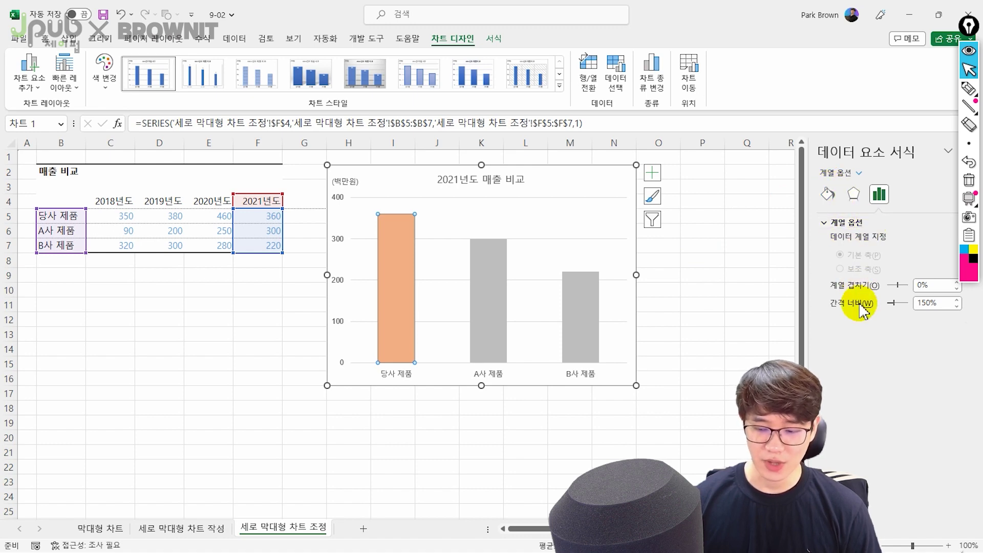
pyautogui.moveTo(903, 309)
pyautogui.mouseDown()
pyautogui.moveTo(890, 302)
pyautogui.moveTo(905, 311)
pyautogui.moveTo(894, 310)
pyautogui.mouseUp()
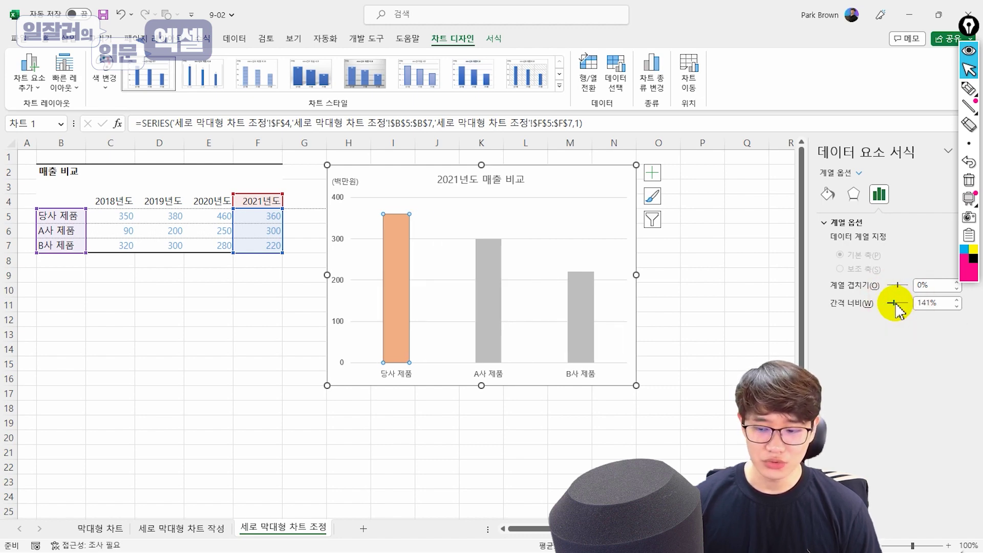
pyautogui.moveTo(892, 306); pyautogui.dragTo(891, 307)
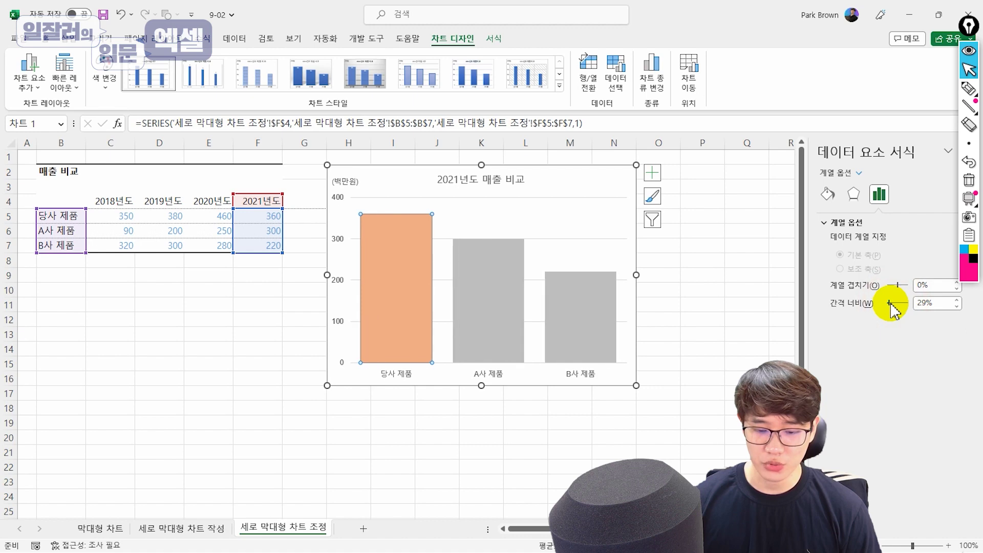
pyautogui.click(695, 255)
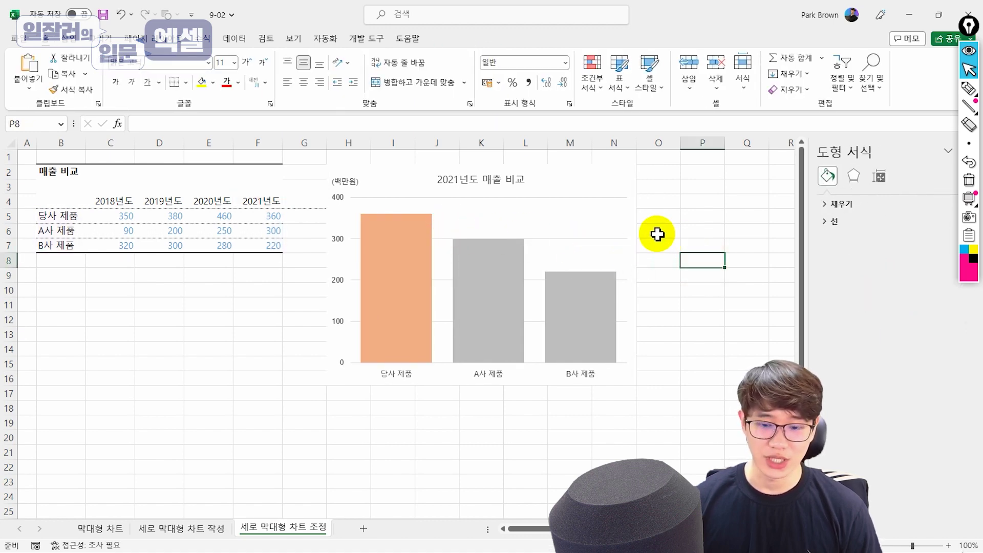
pyautogui.click(625, 179)
pyautogui.moveTo(636, 275)
pyautogui.mouseDown()
pyautogui.moveTo(521, 275)
pyautogui.moveTo(641, 275)
pyautogui.mouseUp()
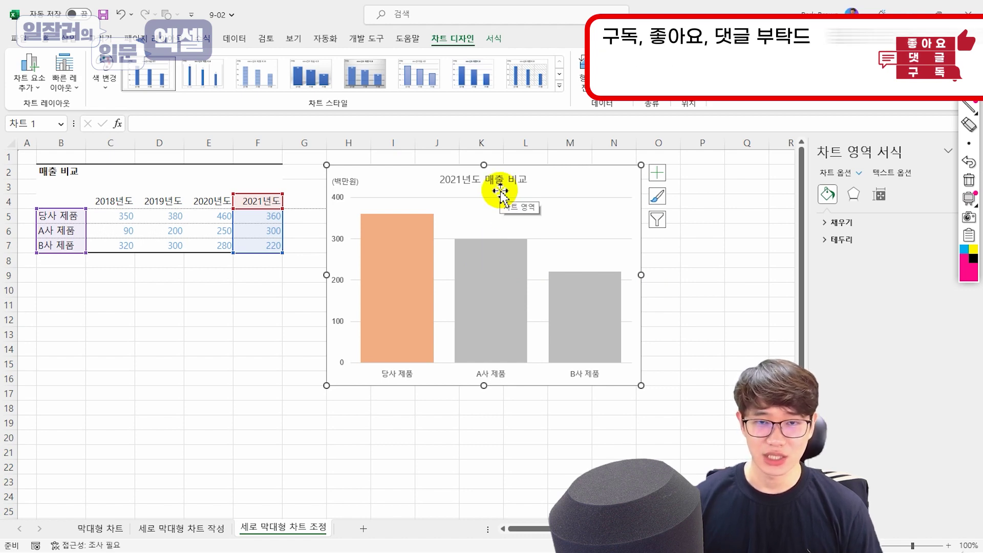
# Annotate the two 차트 비교 charts with pen marks on the 당사 and A사 bars and both vertical axes, then leave drawing mode.
pyautogui.moveTo(365, 243)
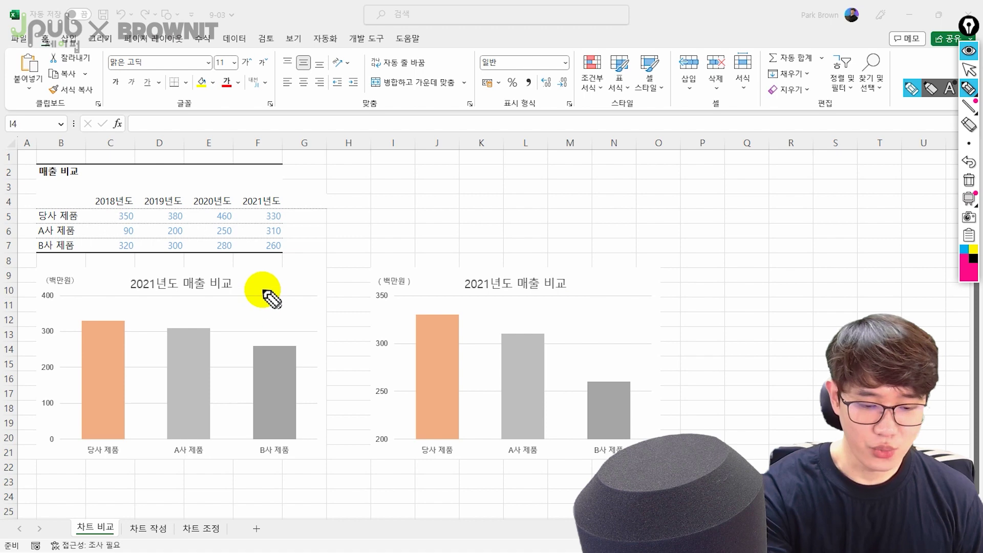
pyautogui.moveTo(272, 283); pyautogui.dragTo(288, 277)
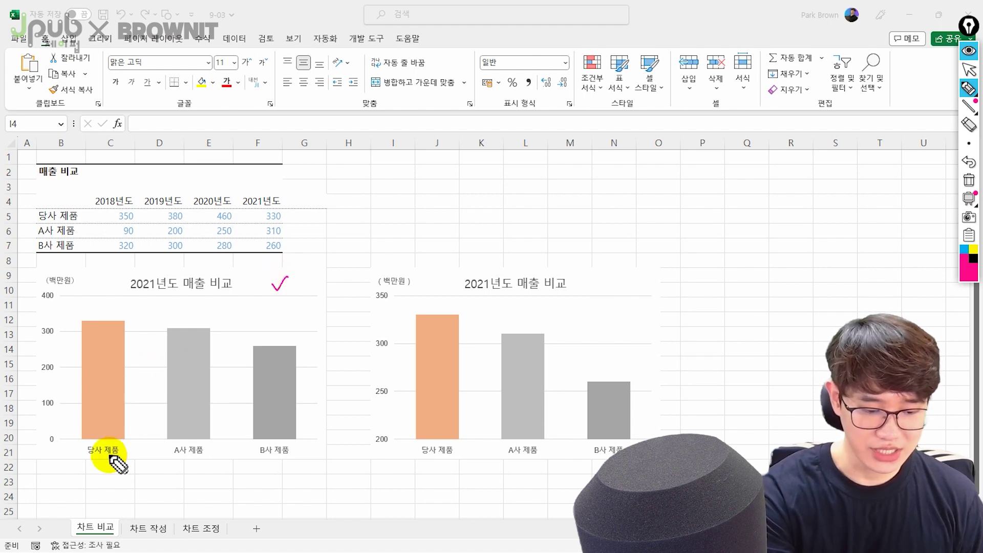
pyautogui.moveTo(127, 455); pyautogui.dragTo(133, 449)
pyautogui.moveTo(208, 448); pyautogui.dragTo(211, 439)
pyautogui.moveTo(126, 321)
pyautogui.mouseDown()
pyautogui.moveTo(206, 320)
pyautogui.moveTo(165, 347)
pyautogui.mouseUp()
pyautogui.moveTo(196, 345); pyautogui.dragTo(199, 354)
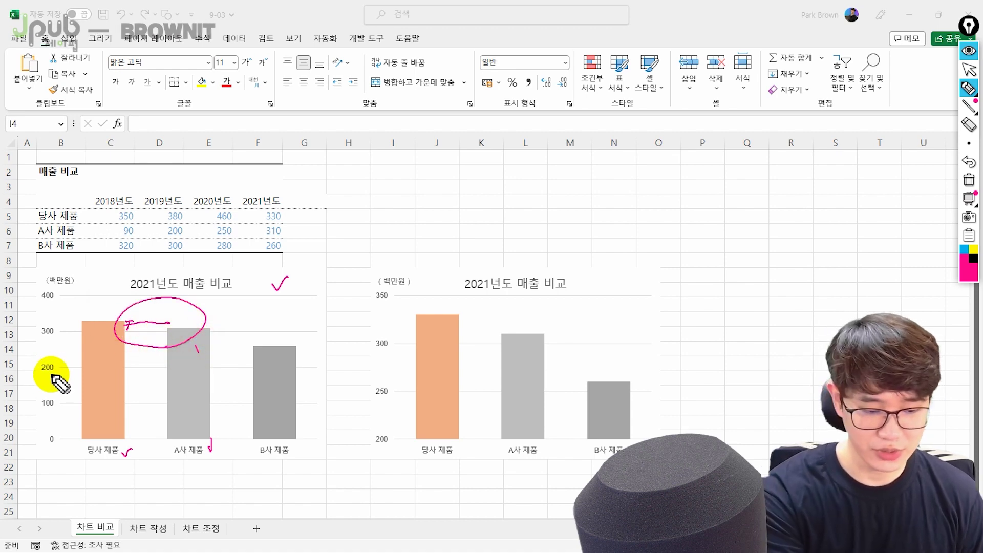
pyautogui.moveTo(57, 376)
pyautogui.mouseDown()
pyautogui.moveTo(39, 342)
pyautogui.moveTo(120, 391)
pyautogui.moveTo(336, 325)
pyautogui.moveTo(348, 343)
pyautogui.mouseUp()
pyautogui.moveTo(377, 290)
pyautogui.mouseDown()
pyautogui.moveTo(379, 441)
pyautogui.moveTo(395, 447)
pyautogui.mouseUp()
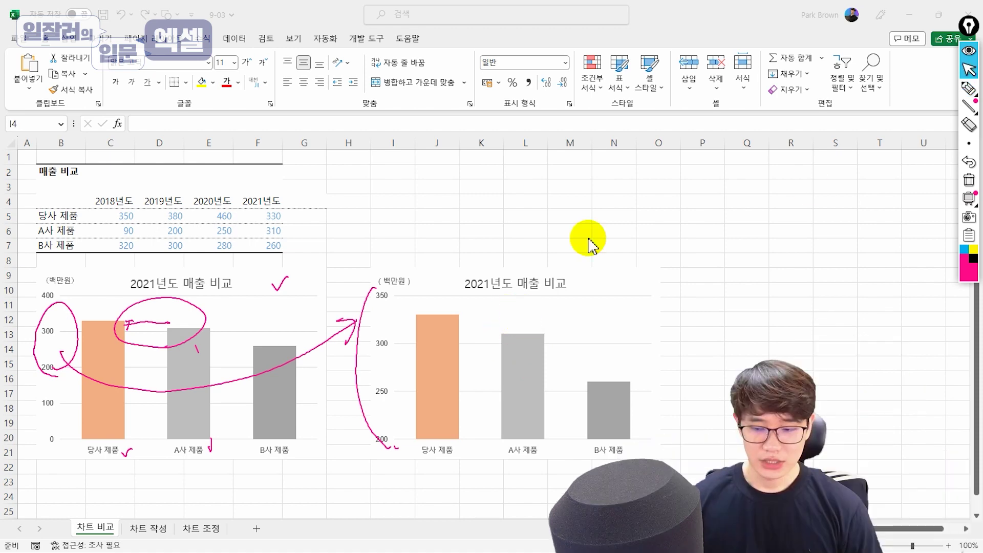
pyautogui.click(970, 69)
# Set the left chart's vertical axis minimum to 250 and its major unit to 20.
pyautogui.click(46, 339)
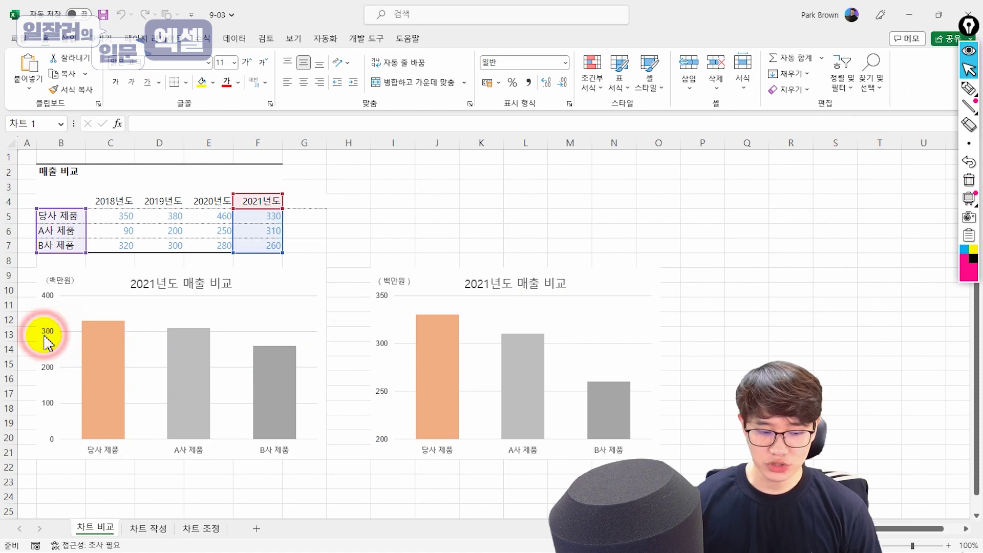
pyautogui.doubleClick(45, 339)
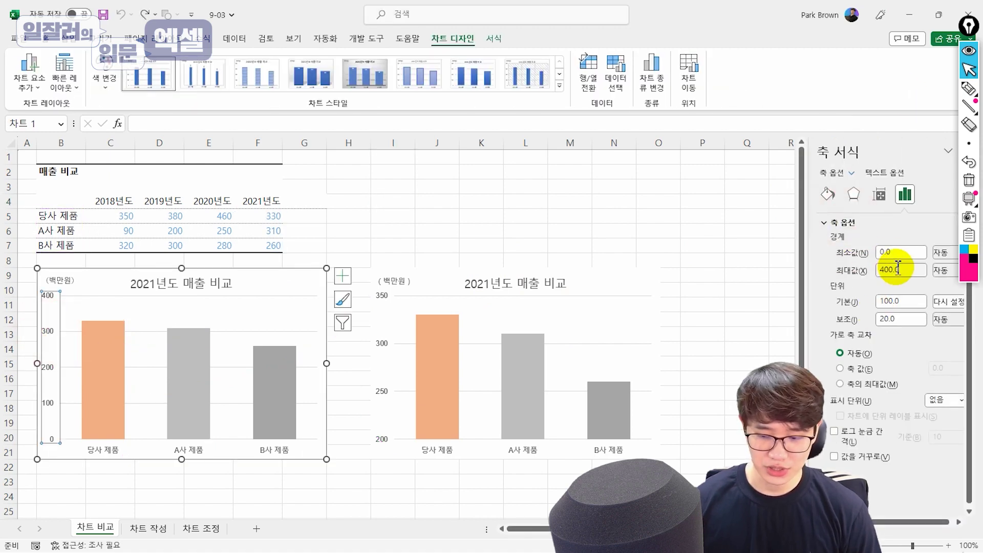
pyautogui.doubleClick(903, 252)
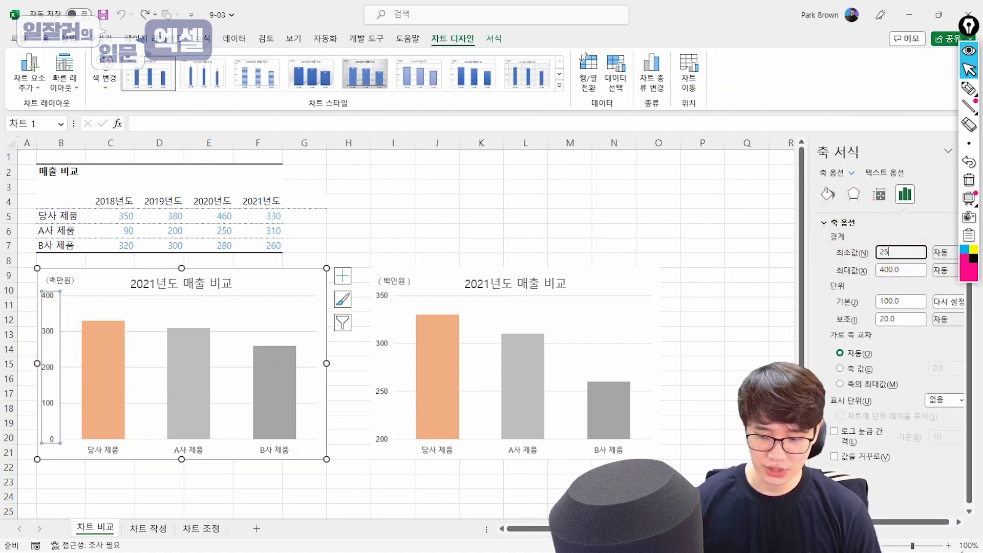
pyautogui.press('Return')
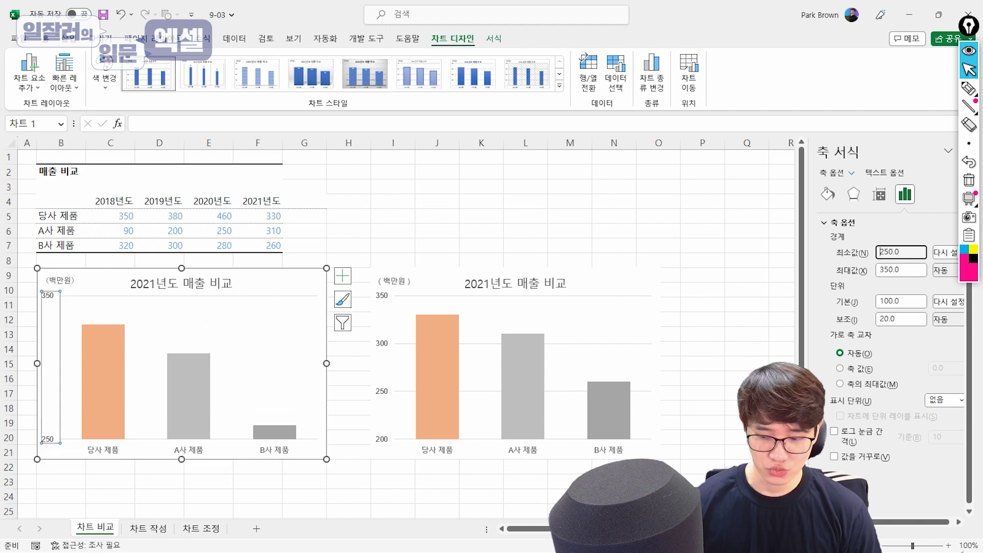
pyautogui.doubleClick(919, 301)
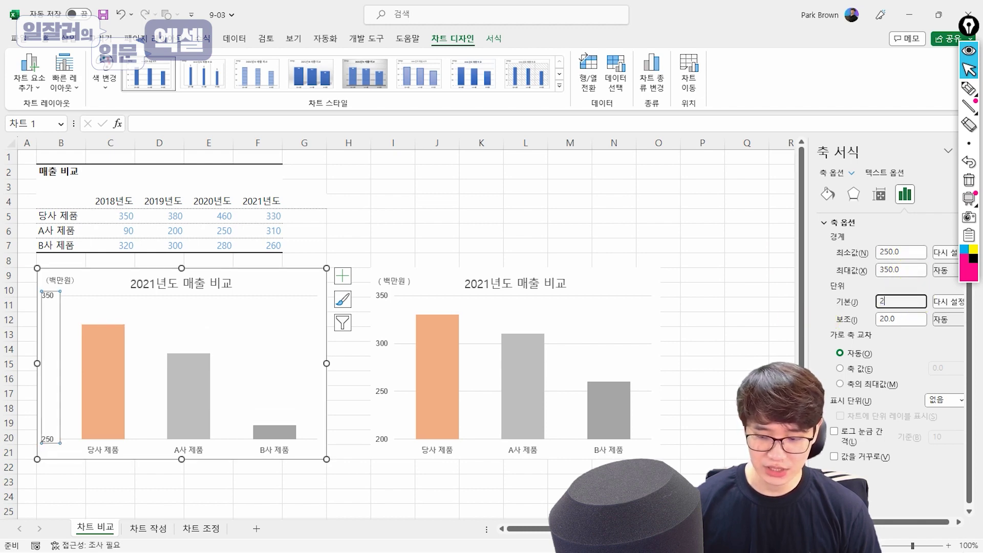
pyautogui.click(603, 260)
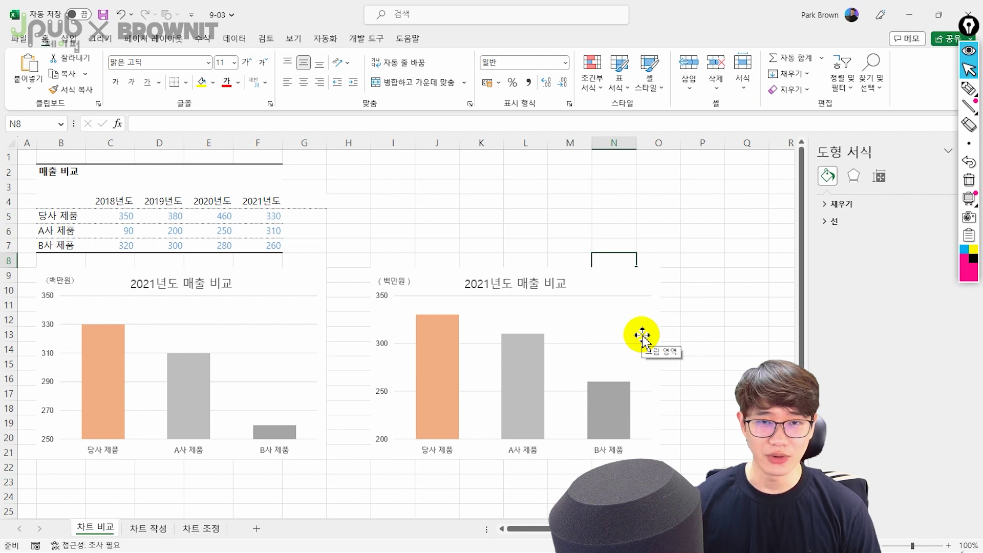
# Undo the last two axis scale changes on the left chart.
pyautogui.click(355, 348)
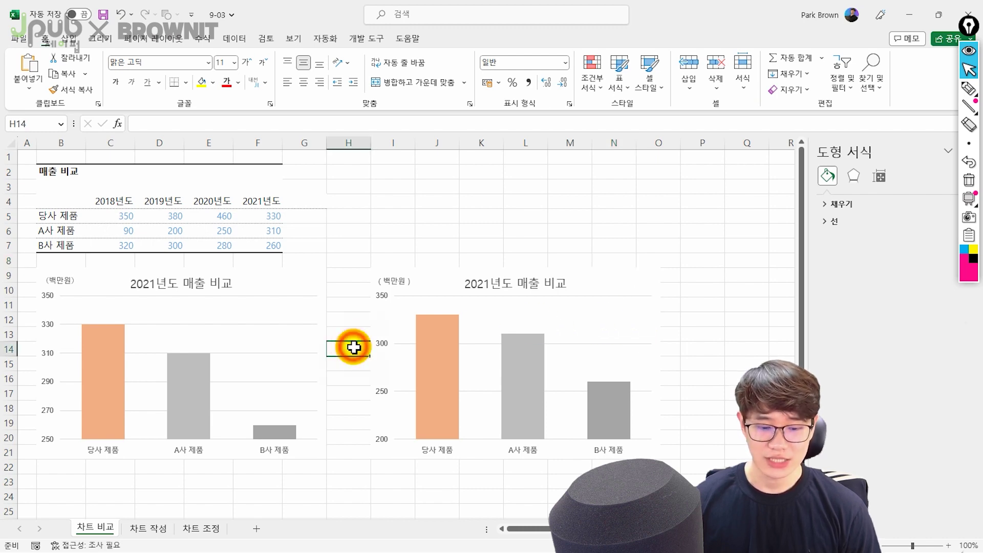
pyautogui.hotkey('ctrl', 'z')
pyautogui.hotkey('ctrl', 'z')
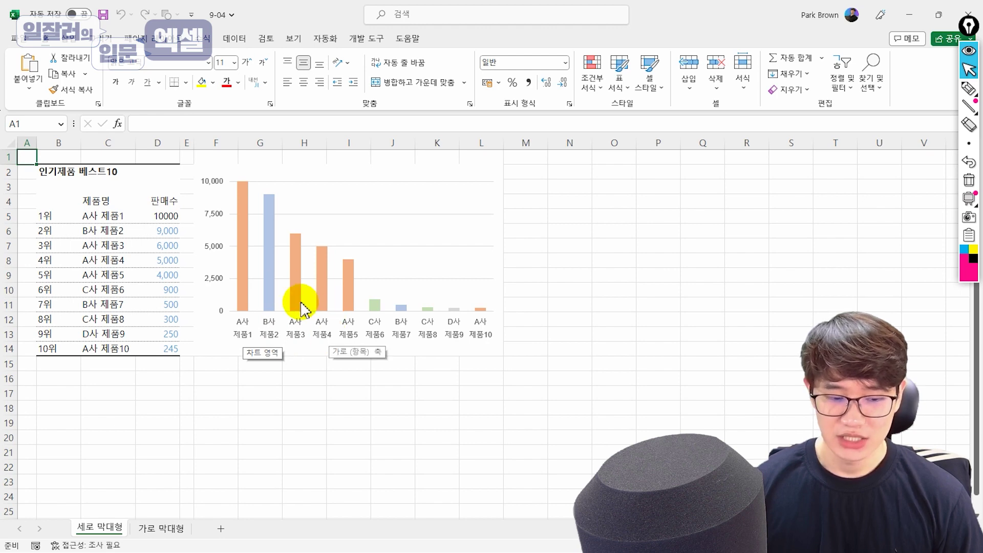
# Examine the 인기제품 베스트10 table and compare how the 세로 막대형 and 가로 막대형 sheets chart its product names.
pyautogui.moveTo(89, 170); pyautogui.dragTo(163, 353)
pyautogui.click(165, 392)
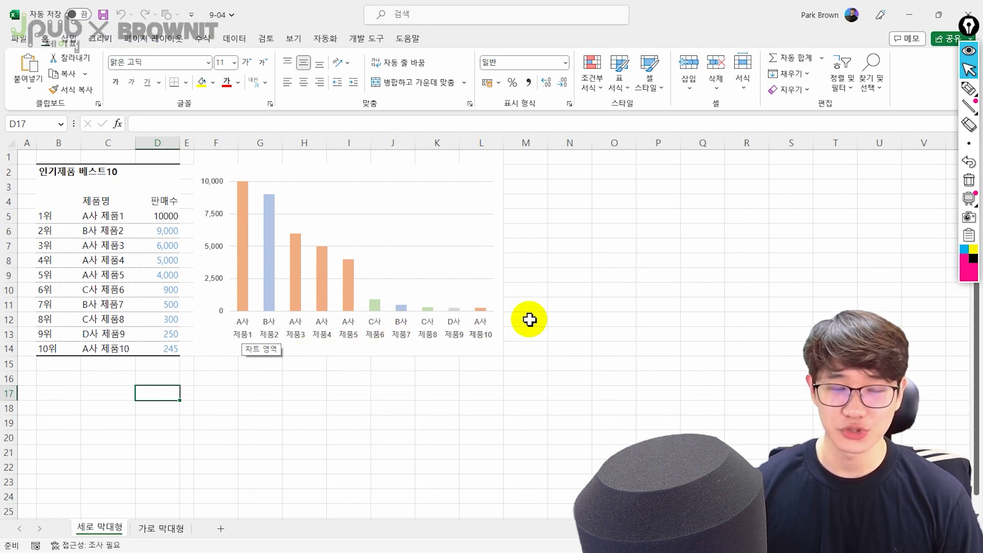
pyautogui.click(614, 260)
pyautogui.click(172, 532)
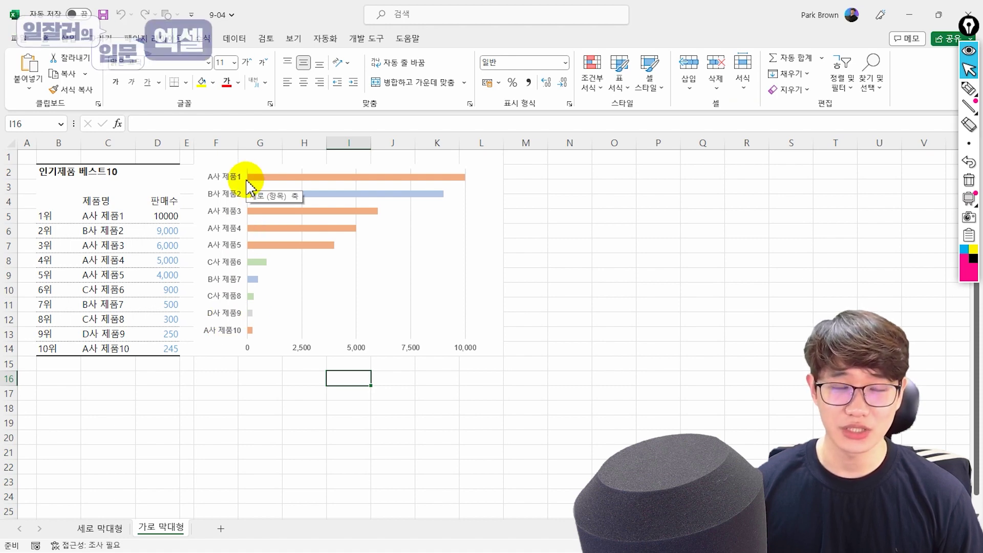
pyautogui.click(229, 180)
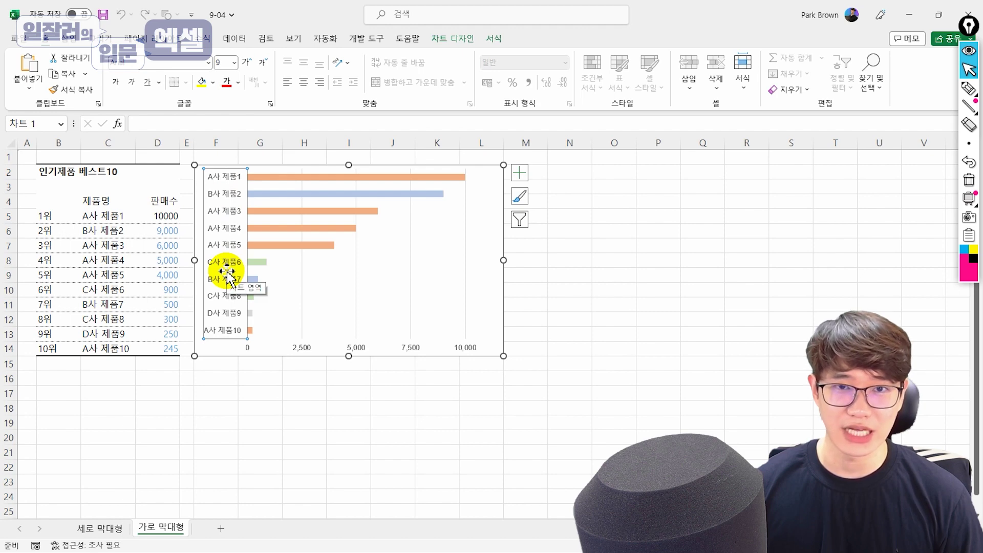
pyautogui.click(97, 526)
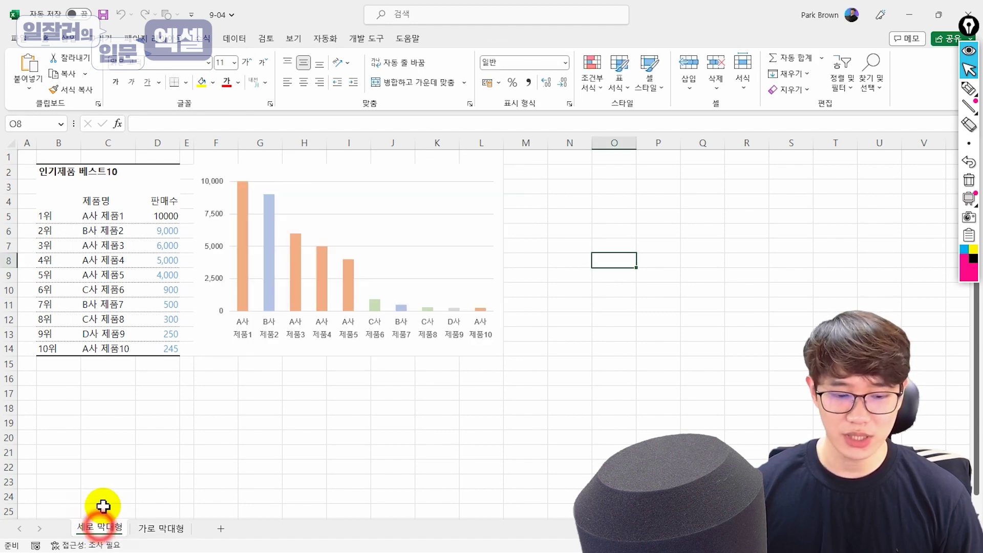
pyautogui.click(156, 528)
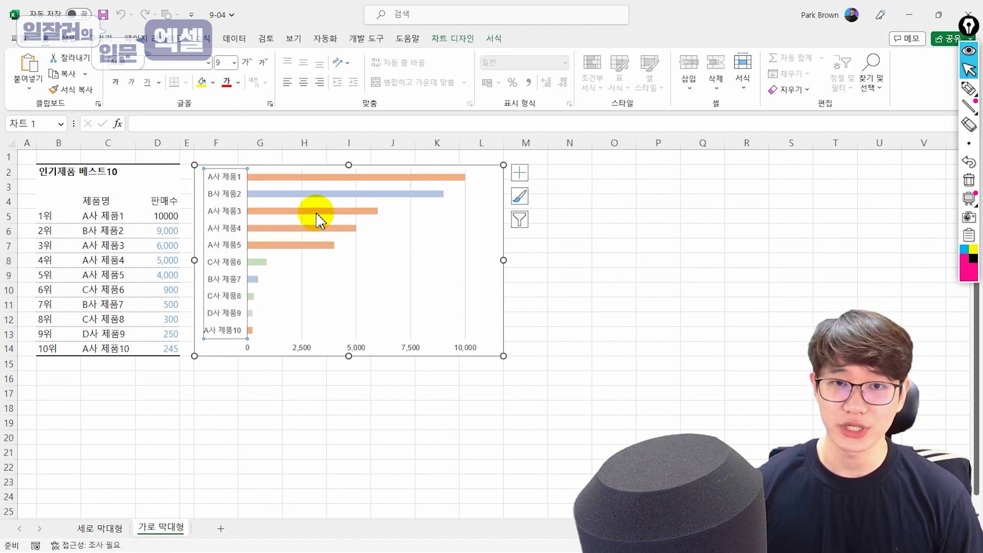
# Turn off the reversed category order (항목을 거꾸로) on the horizontal bar chart's product axis.
pyautogui.doubleClick(234, 237)
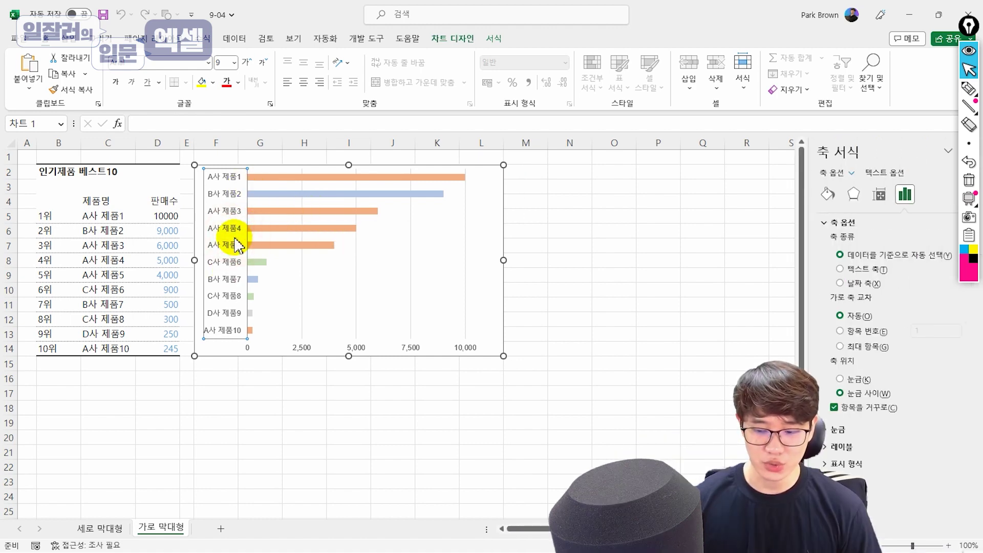
pyautogui.click(888, 416)
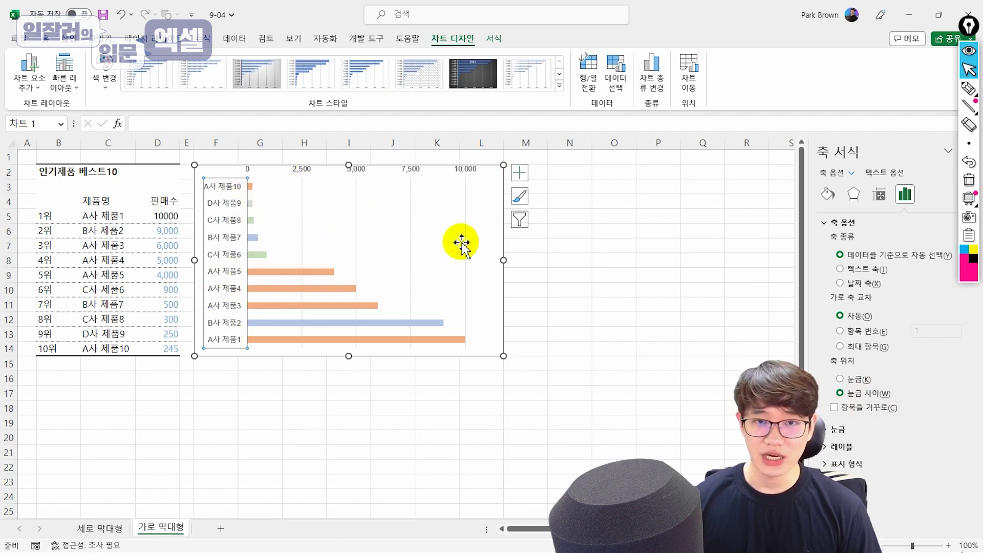
pyautogui.click(601, 215)
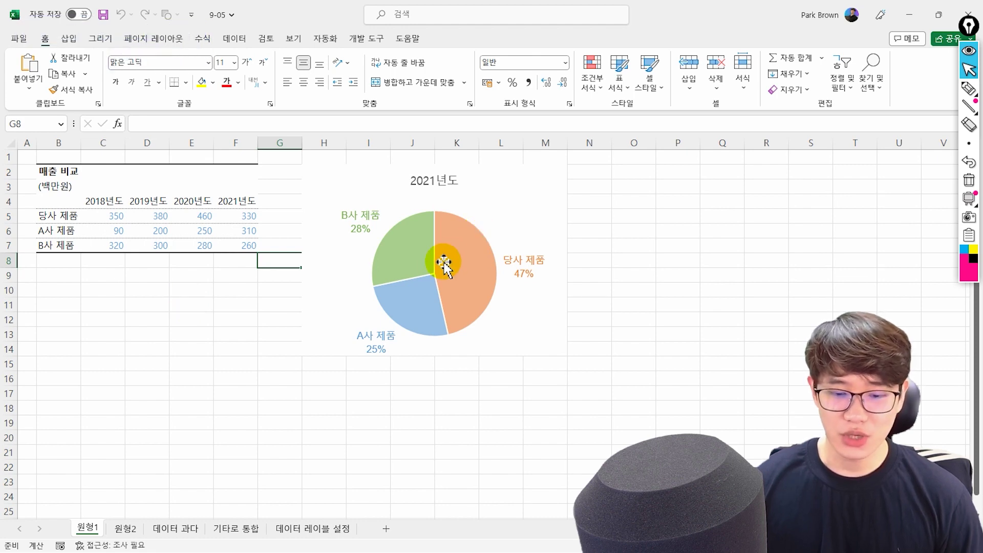
# Examine the 2021년도 figures and the product names behind the pie chart on the 원형1 sheet.
pyautogui.moveTo(245, 201); pyautogui.dragTo(246, 236)
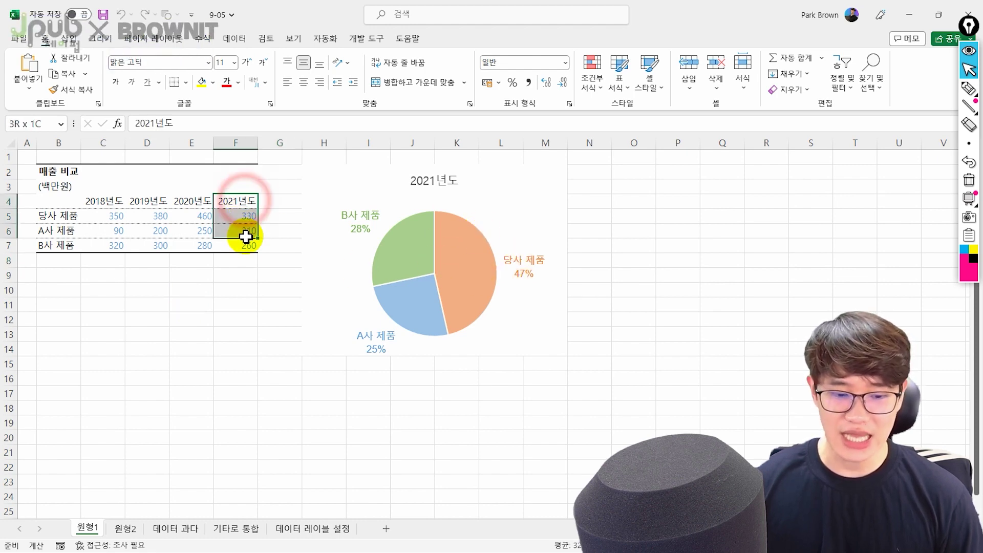
pyautogui.moveTo(72, 216); pyautogui.dragTo(77, 231)
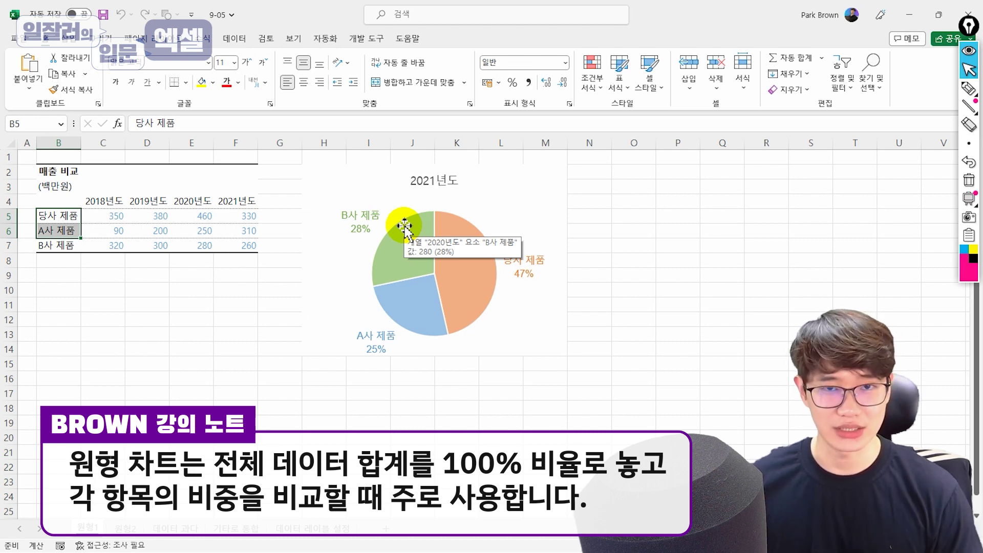
# Preview the 3차원 원형, 원형 대 원형 and 도넛형 chart types for the pie chart titled 2021년도.
pyautogui.click(527, 209)
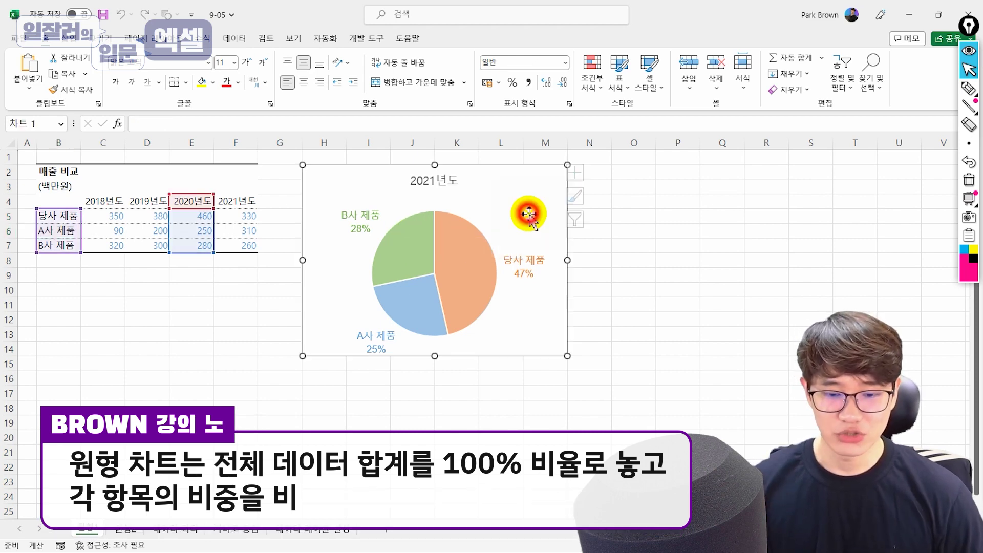
pyautogui.click(70, 39)
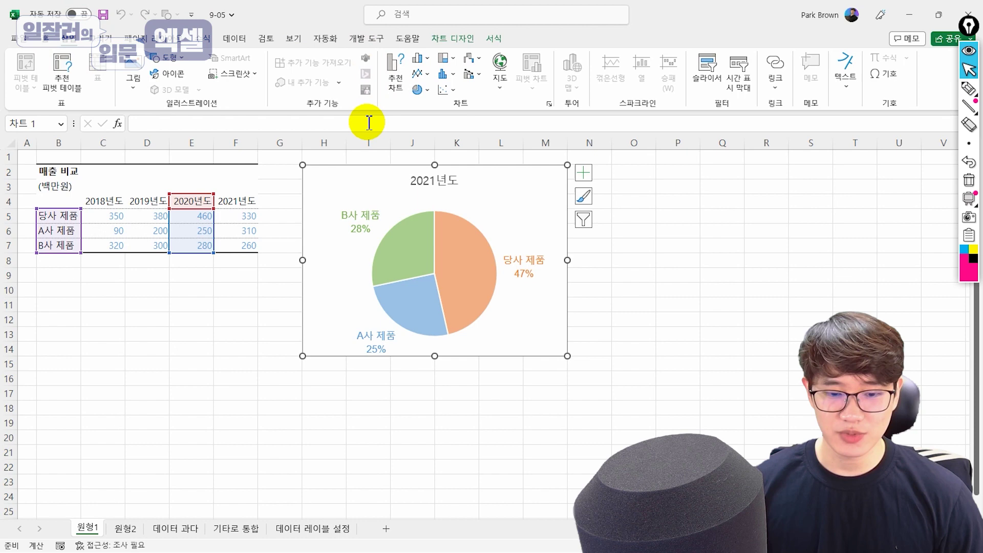
pyautogui.click(392, 82)
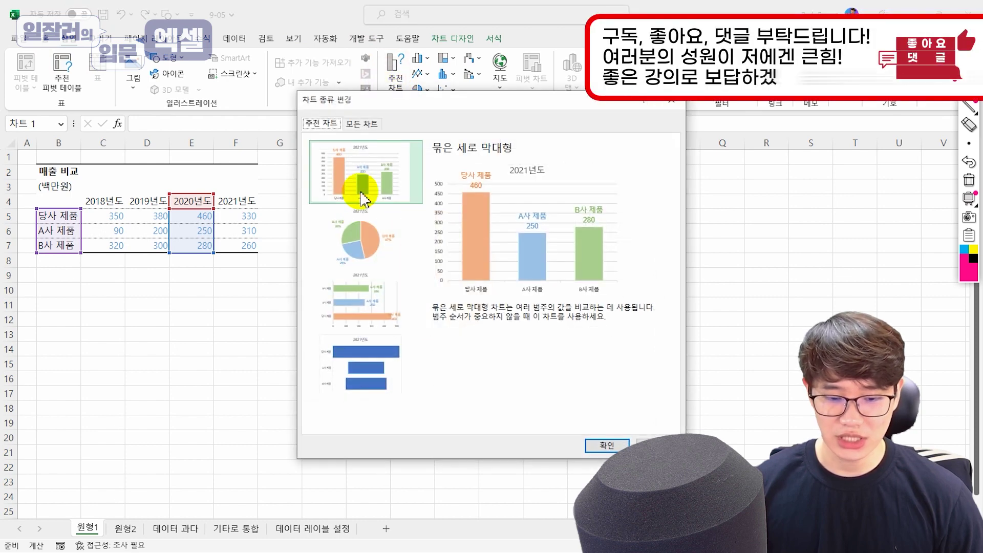
pyautogui.click(365, 123)
pyautogui.moveTo(400, 95); pyautogui.dragTo(630, 82)
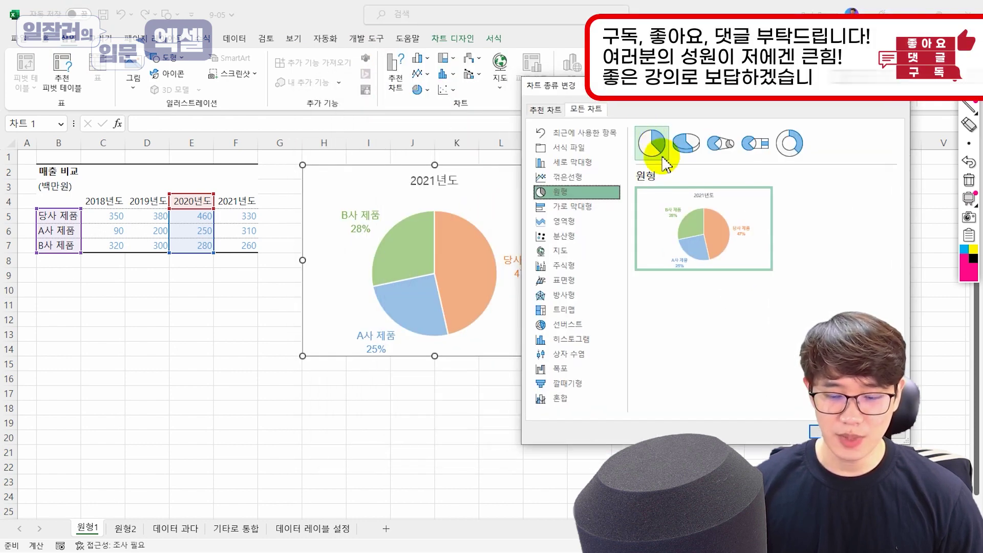
pyautogui.click(687, 151)
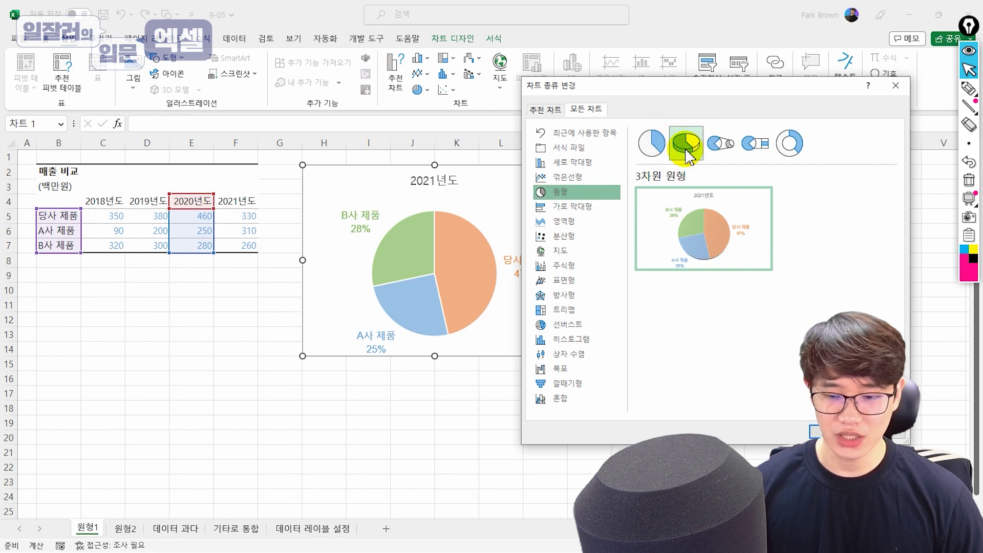
pyautogui.click(701, 225)
pyautogui.click(720, 143)
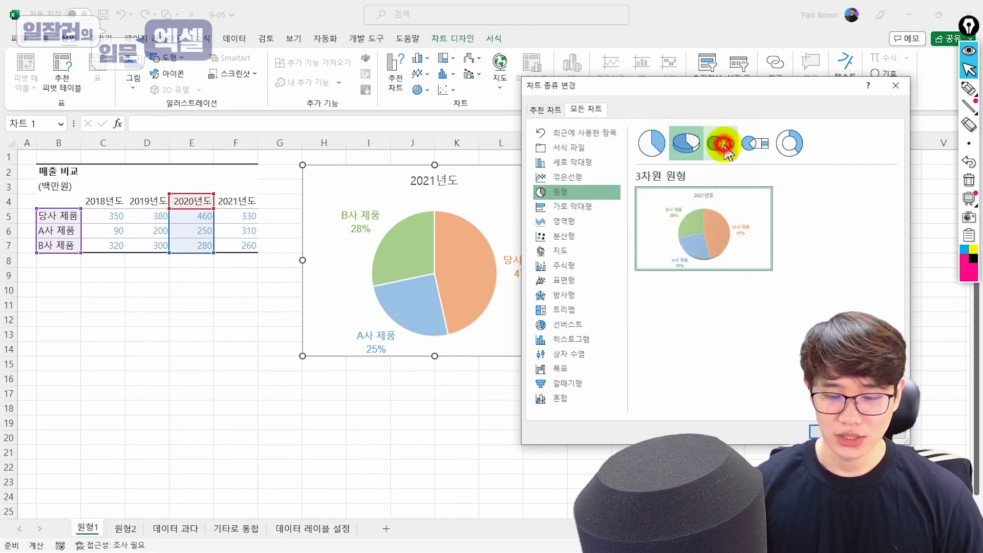
pyautogui.moveTo(700, 249)
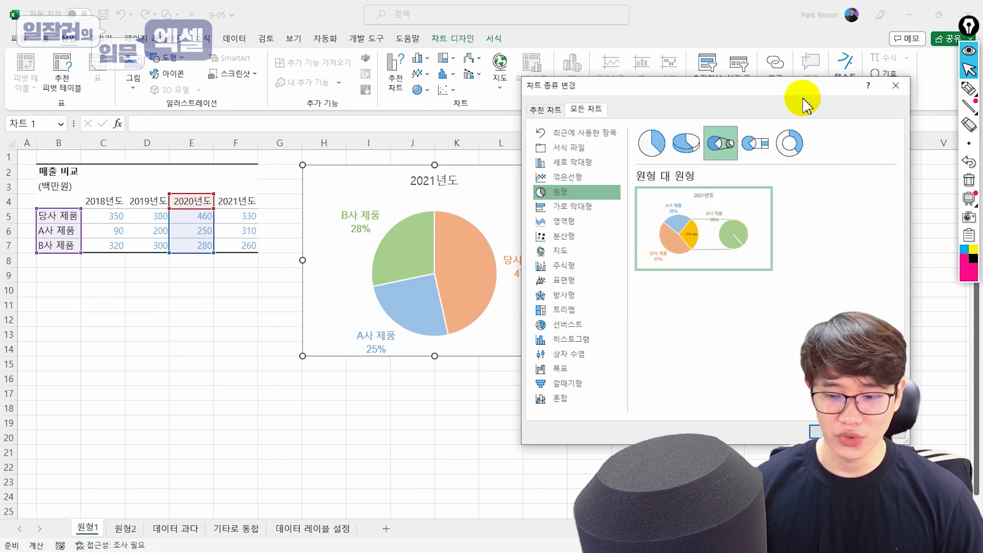
pyautogui.click(791, 132)
pyautogui.moveTo(738, 235)
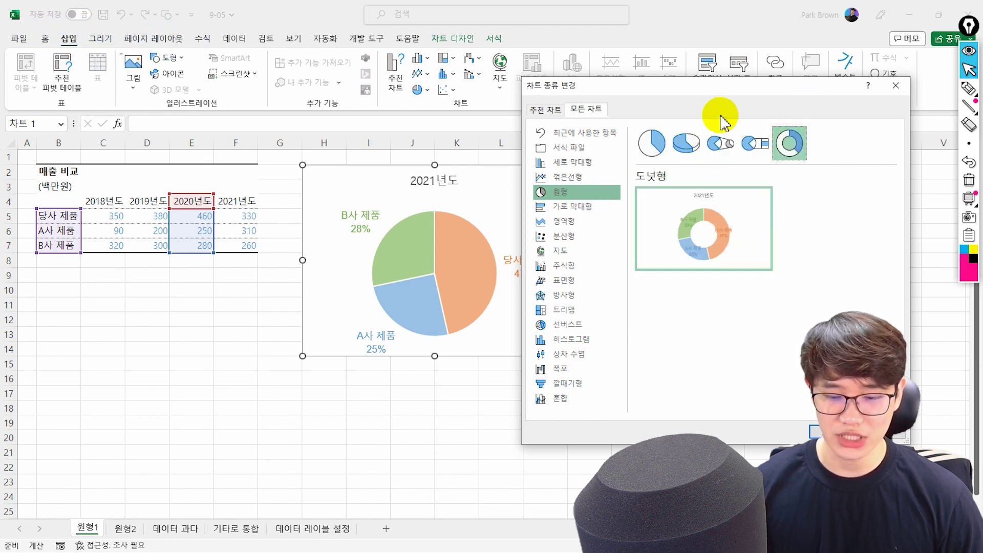
pyautogui.moveTo(719, 85); pyautogui.dragTo(494, 86)
pyautogui.click(625, 439)
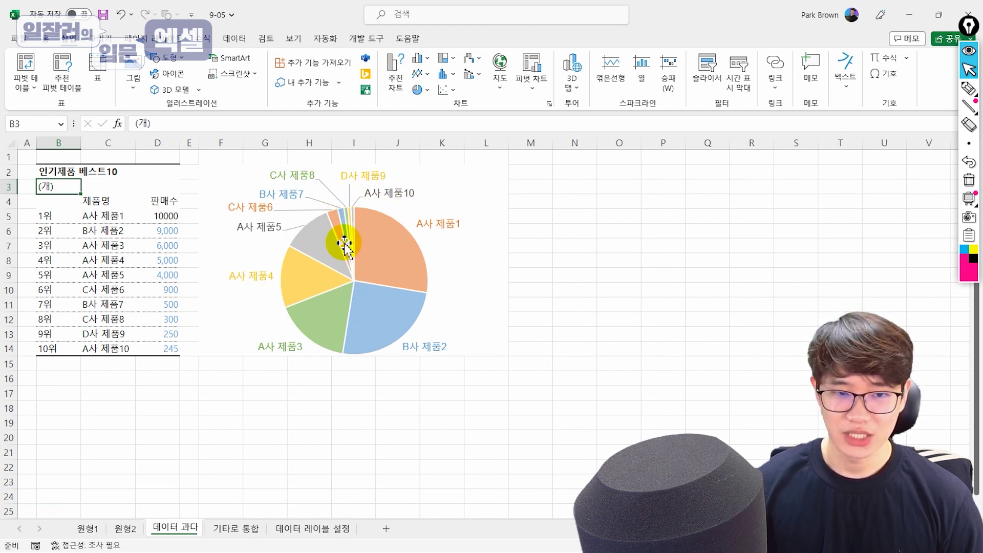
# Examine the five smallest 판매수 values (D10:D14) on the 데이터 과다 sheet and bring up the 기타로 통합 sheet for comparison.
pyautogui.moveTo(343, 246)
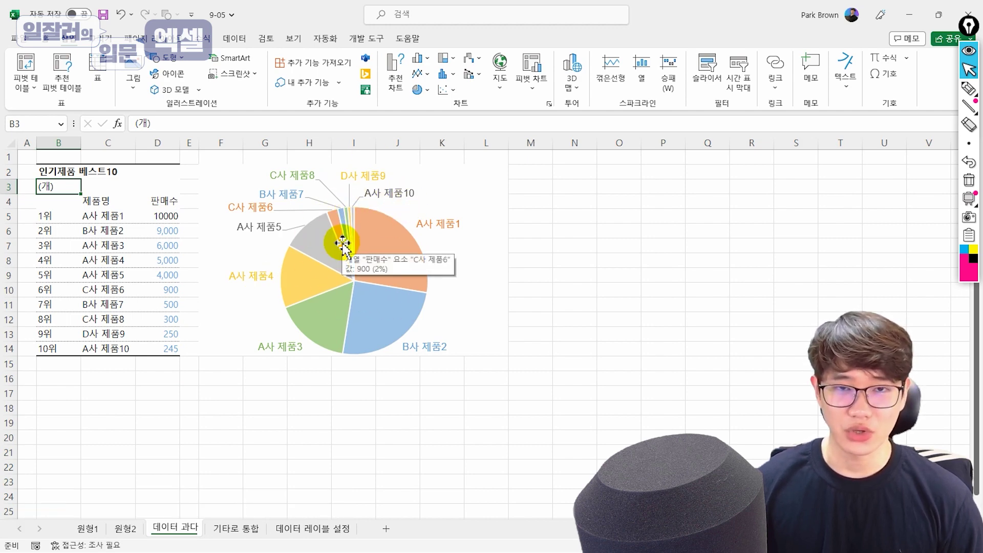
pyautogui.moveTo(167, 288); pyautogui.dragTo(165, 343)
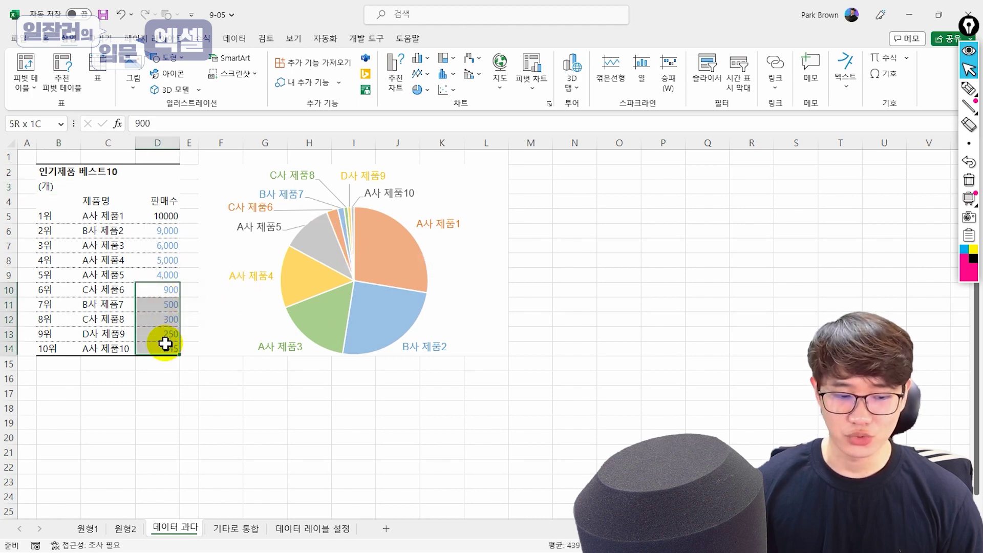
pyautogui.click(186, 287)
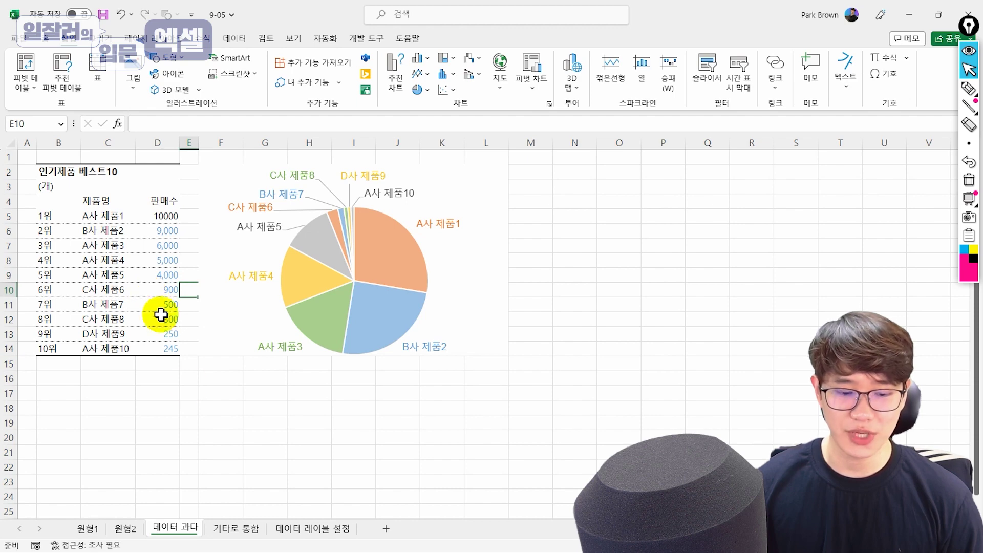
pyautogui.click(240, 528)
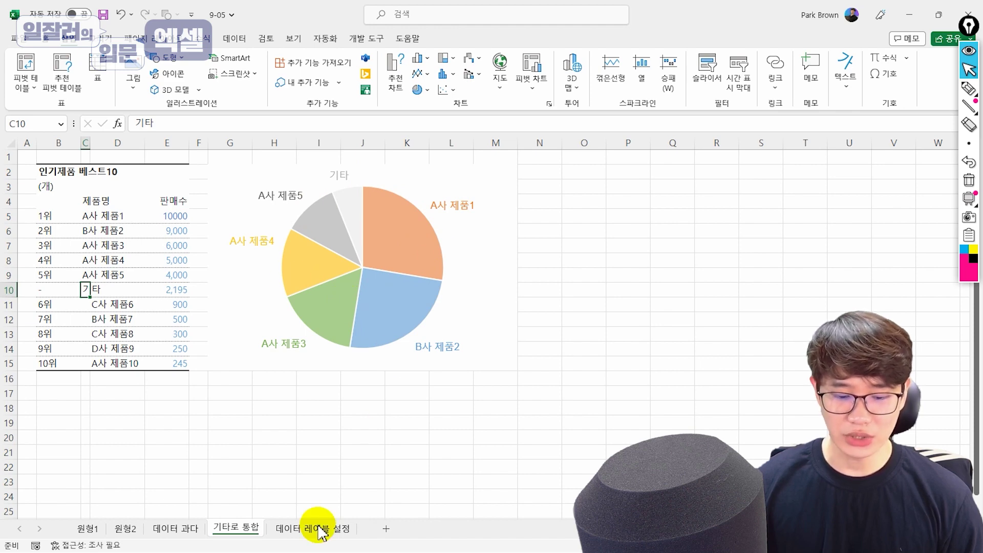
# Show percentages (백분율) together with the category names in the pie chart's data labels.
pyautogui.click(430, 347)
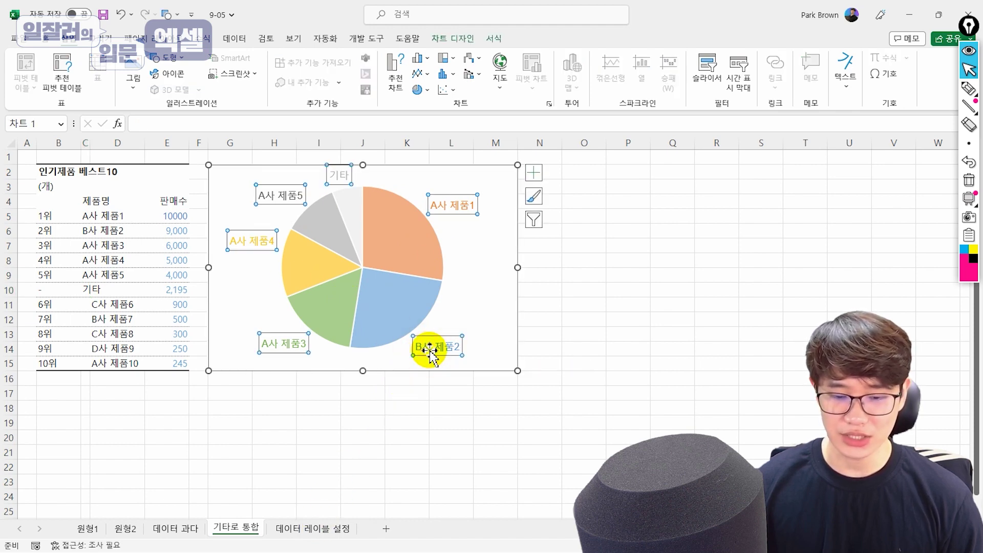
pyautogui.click(491, 39)
pyautogui.click(31, 74)
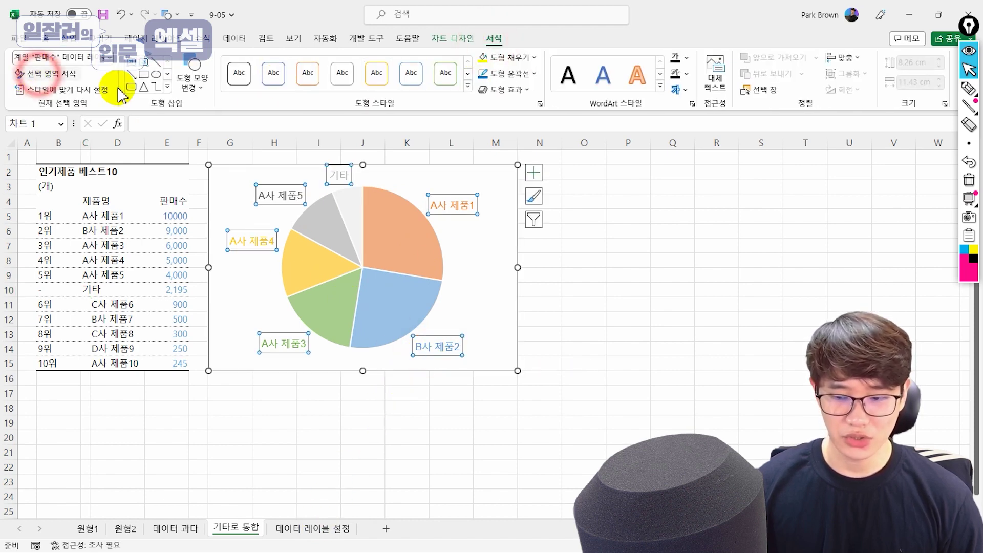
pyautogui.click(863, 310)
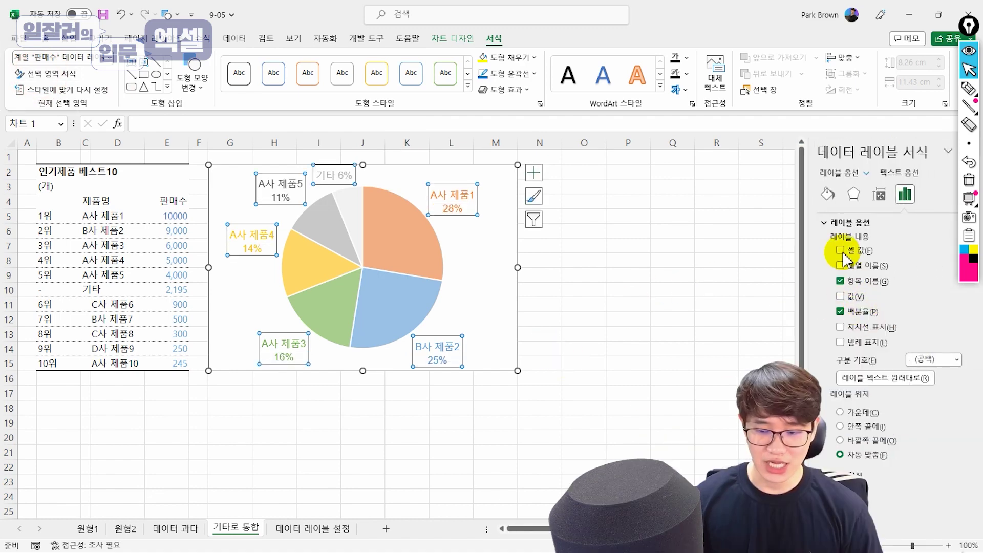
# Shift the A사 제품4 data label slightly down beside its slice and nudge the A사 제품1 label downwards.
pyautogui.click(268, 254)
pyautogui.moveTo(268, 256); pyautogui.dragTo(268, 278)
pyautogui.click(452, 211)
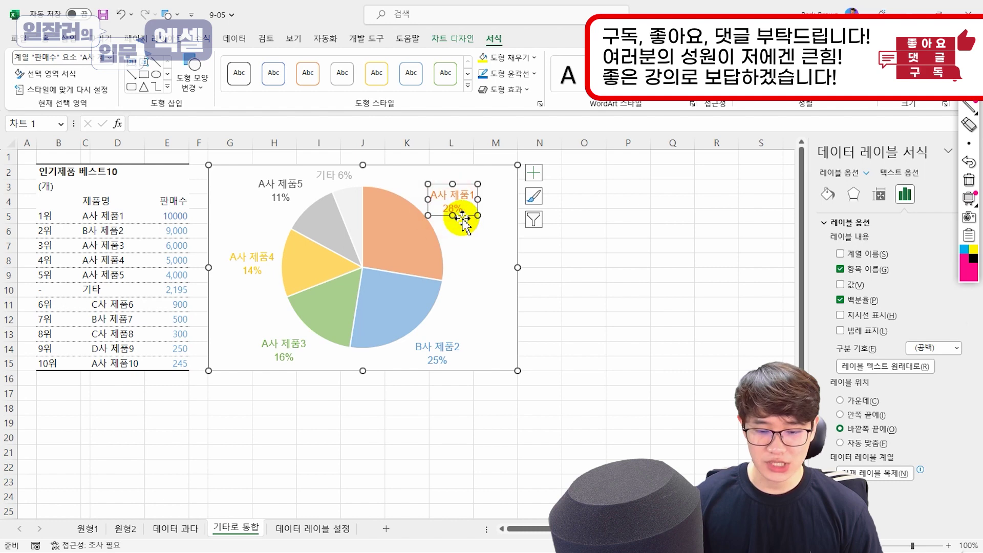
pyautogui.moveTo(463, 220); pyautogui.dragTo(463, 225)
pyautogui.click(584, 231)
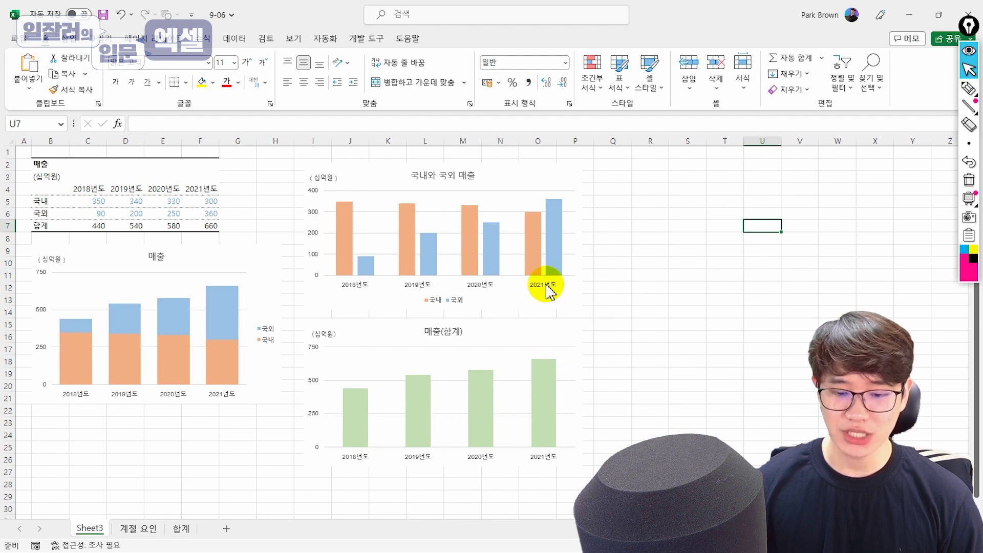
# Add series lines (계열선) to the stacked 매출 column chart on Sheet3.
pyautogui.click(246, 272)
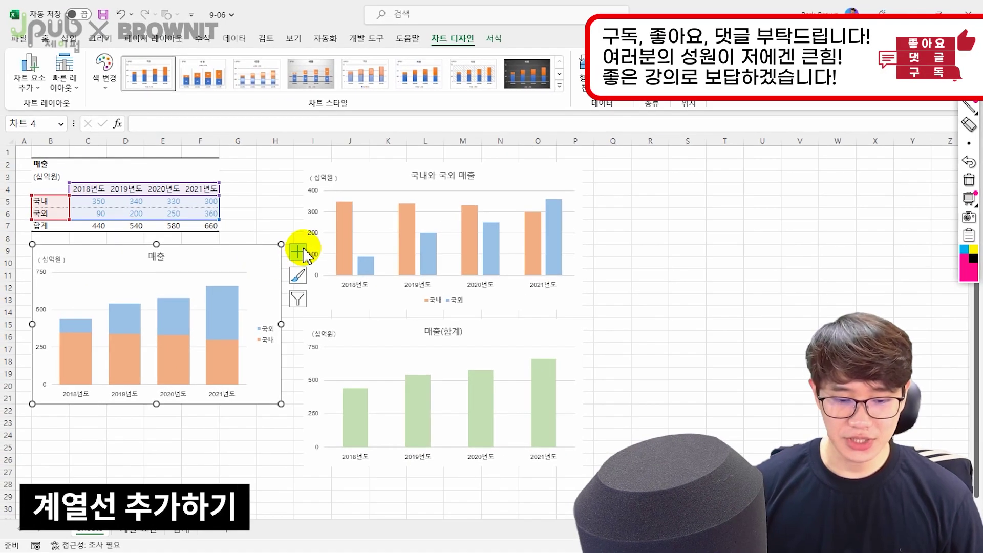
pyautogui.click(298, 252)
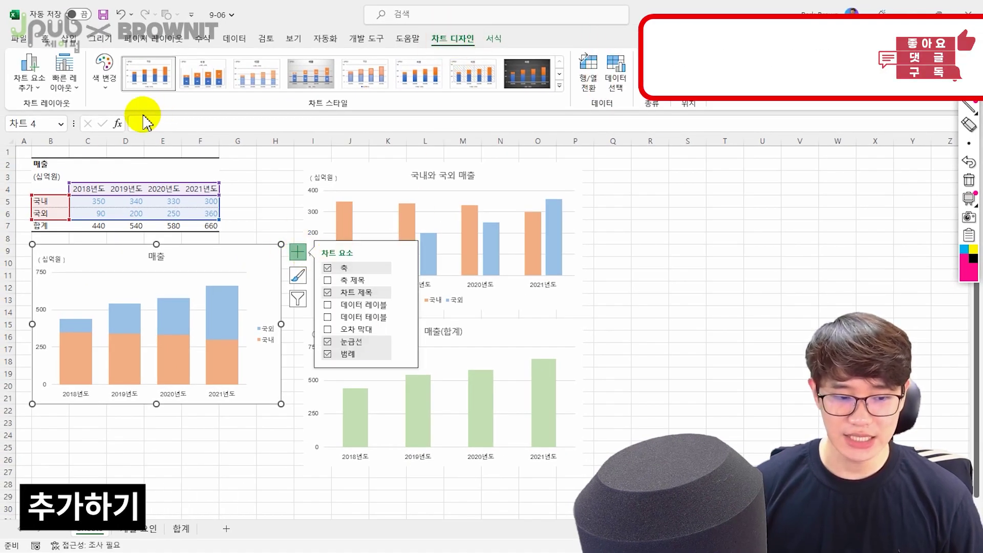
pyautogui.click(71, 87)
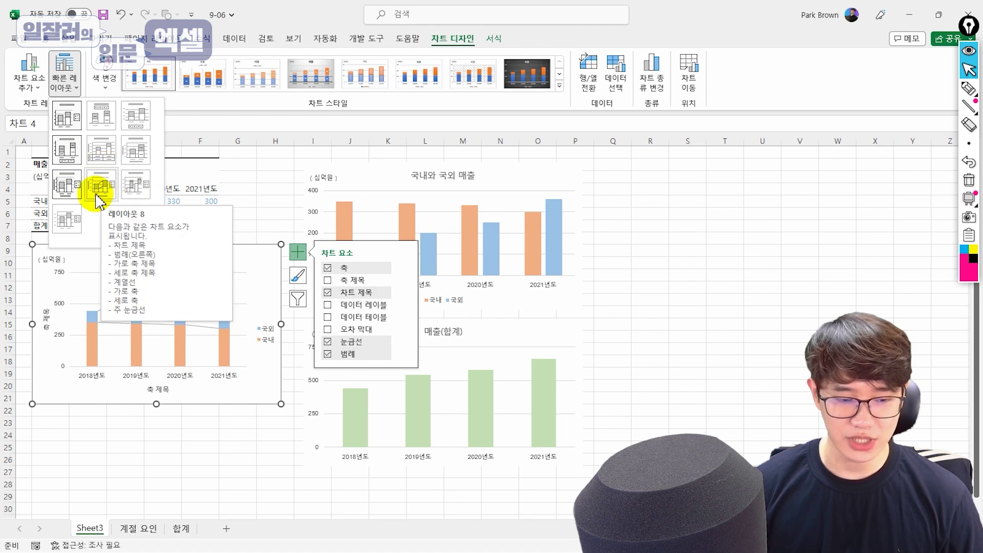
pyautogui.click(28, 76)
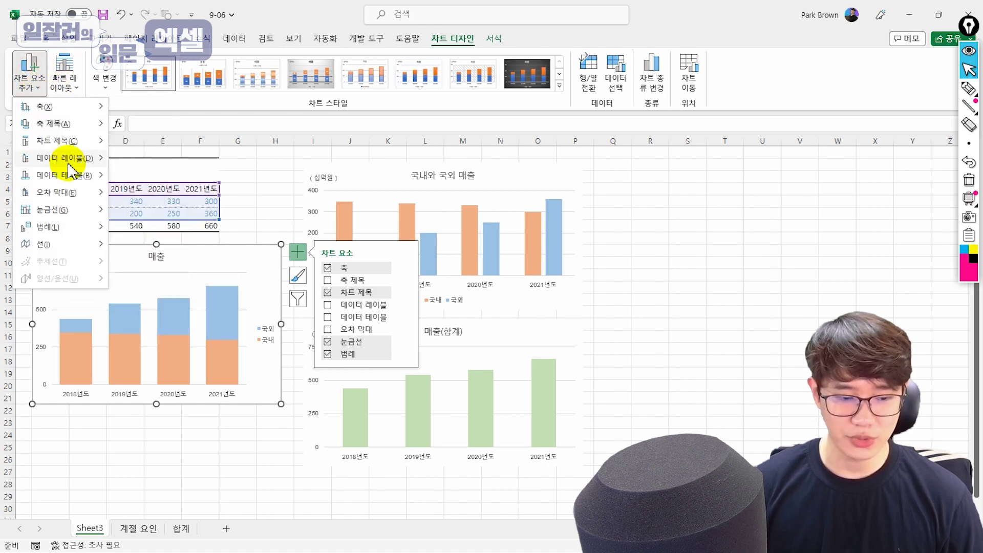
pyautogui.moveTo(81, 241)
pyautogui.click(162, 279)
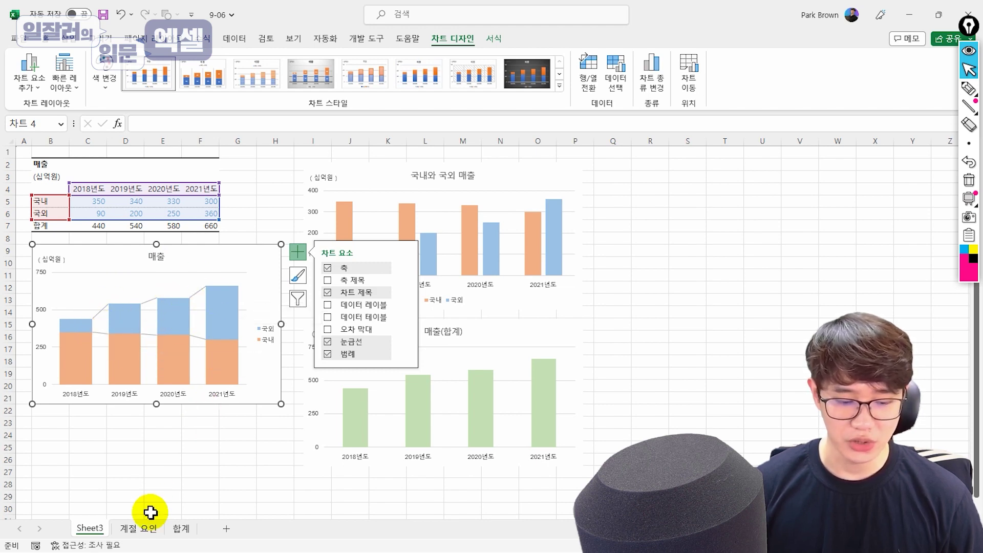
# Examine the 식품 매출 figures from 쌀 to 음료 on the 계절 요인 sheet against their stacked column chart.
pyautogui.click(143, 528)
pyautogui.click(345, 231)
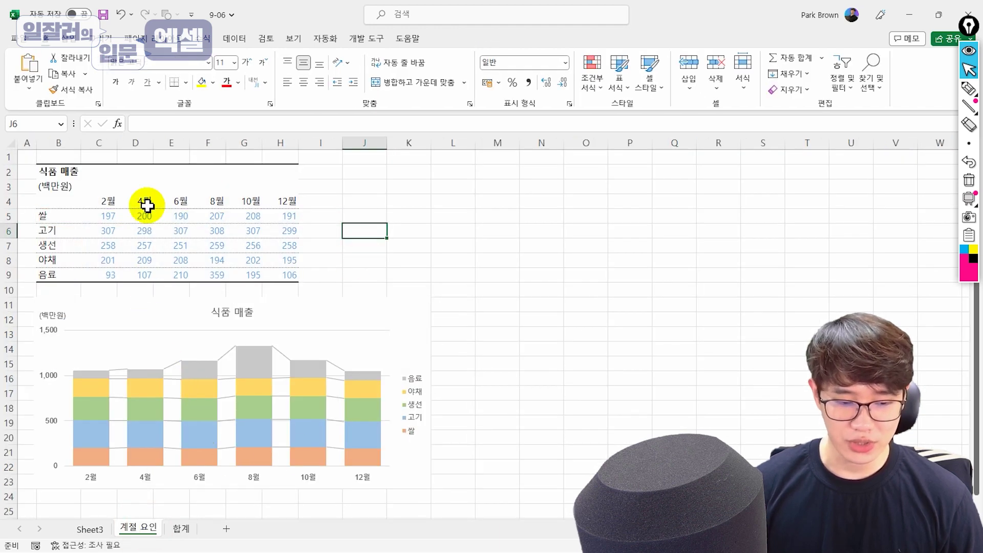
pyautogui.moveTo(51, 215); pyautogui.dragTo(303, 275)
pyautogui.click(366, 274)
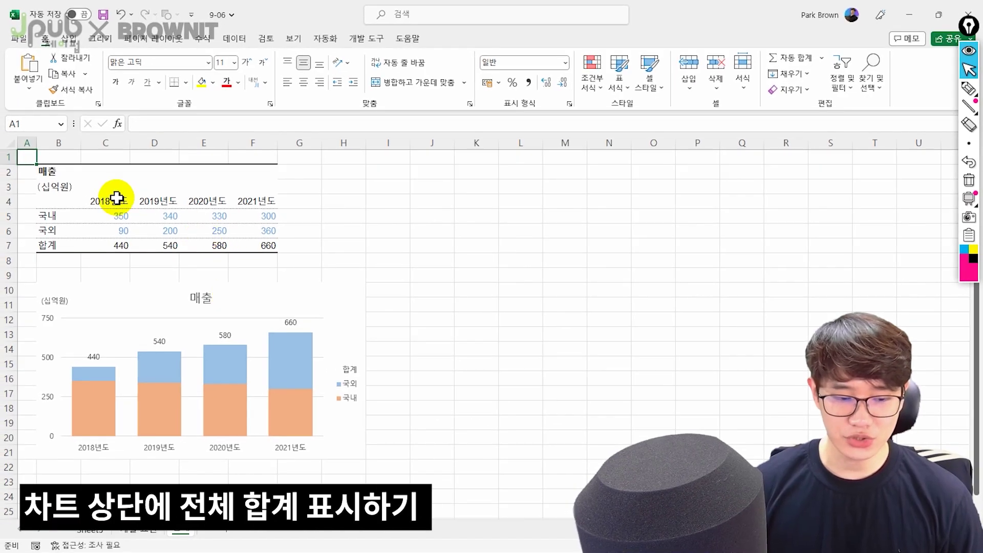
# Insert a default column chart from B4:F7 on the 합계 sheet and place it beside the table around columns I to O.
pyautogui.moveTo(51, 201); pyautogui.dragTo(263, 247)
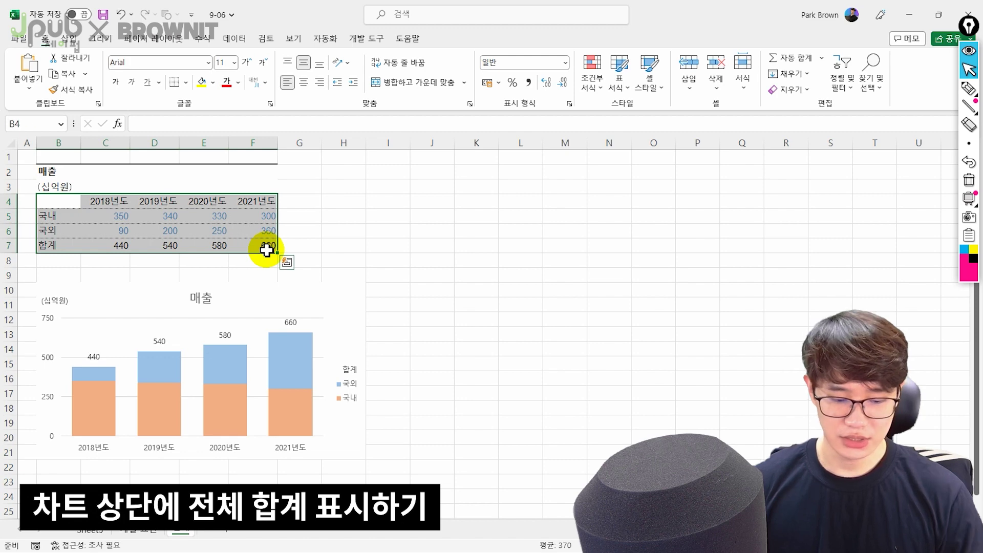
pyautogui.hotkey('alt', 'F1')
pyautogui.moveTo(406, 266); pyautogui.dragTo(441, 199)
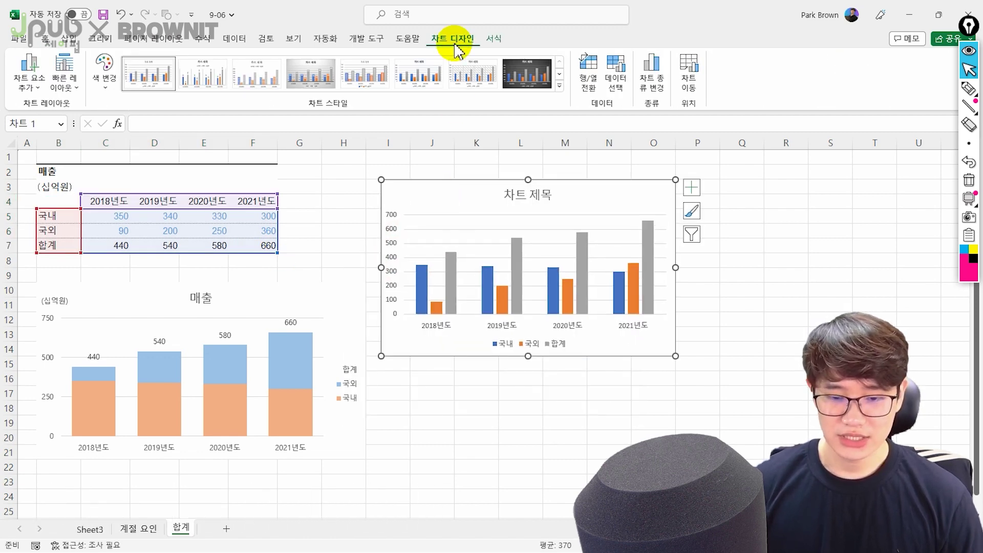
# Change the new chart to a stacked column chart with the years on the horizontal axis.
pyautogui.click(655, 82)
pyautogui.click(455, 153)
pyautogui.moveTo(454, 213)
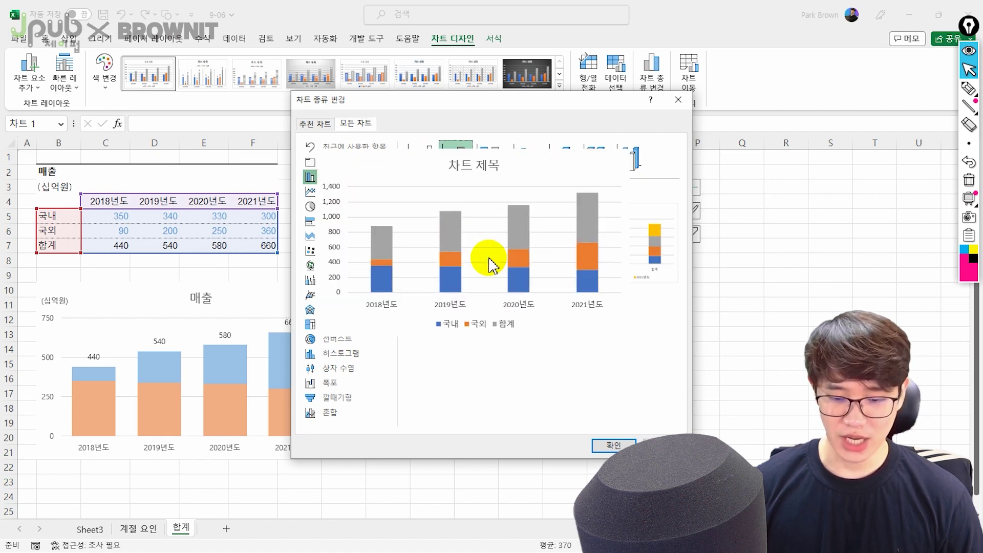
pyautogui.click(612, 446)
pyautogui.click(594, 407)
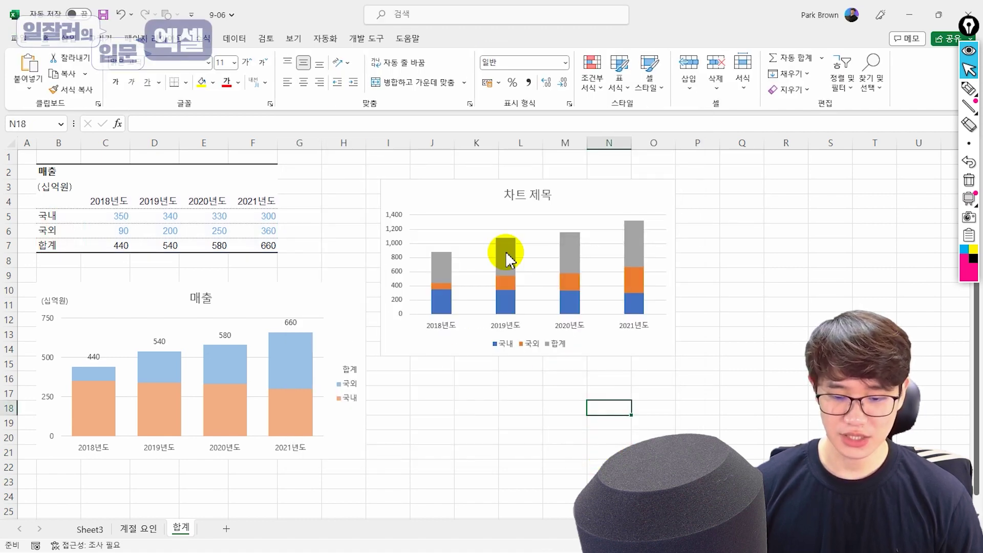
# Set the fill of the new chart's 합계 series to 채우기 없음.
pyautogui.click(507, 258)
pyautogui.rightClick(509, 262)
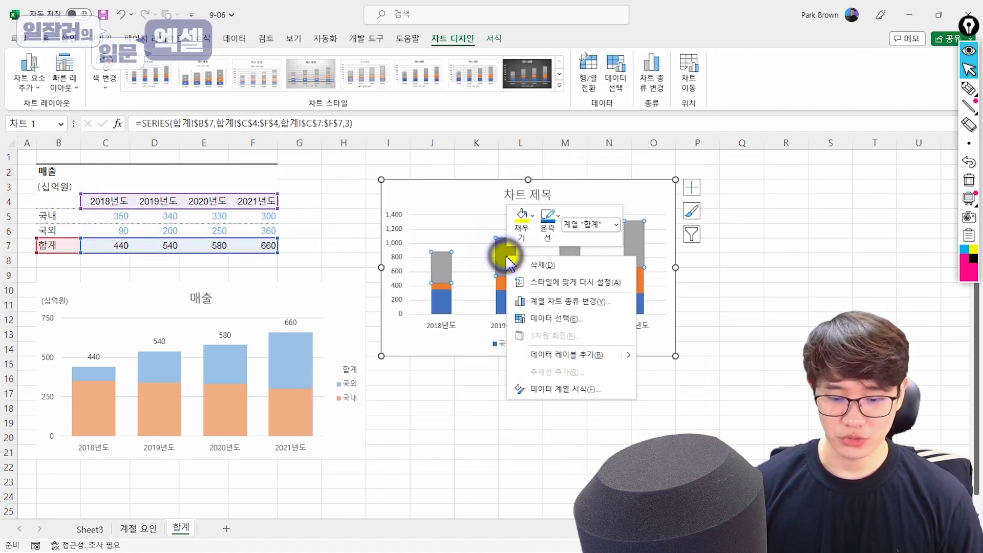
pyautogui.click(553, 390)
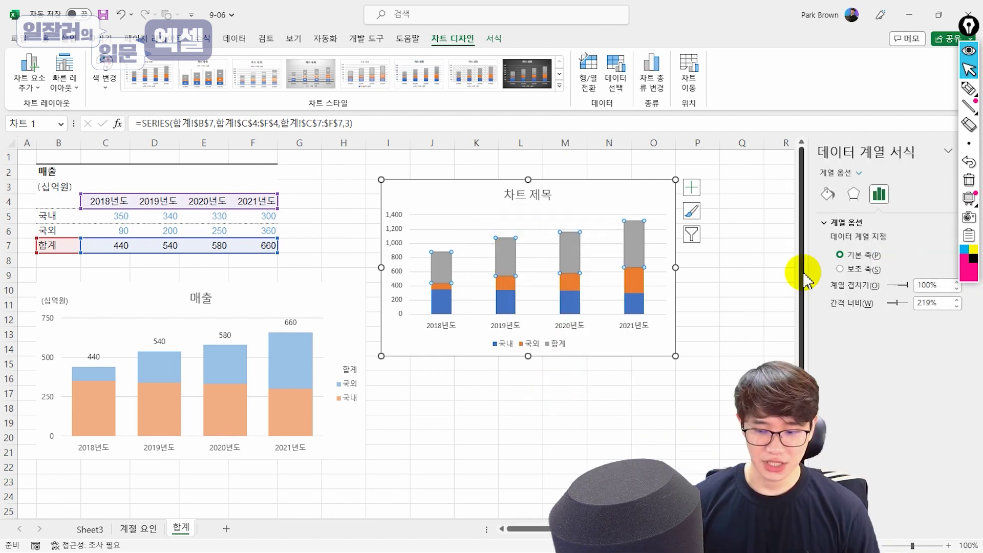
pyautogui.click(828, 194)
pyautogui.click(850, 222)
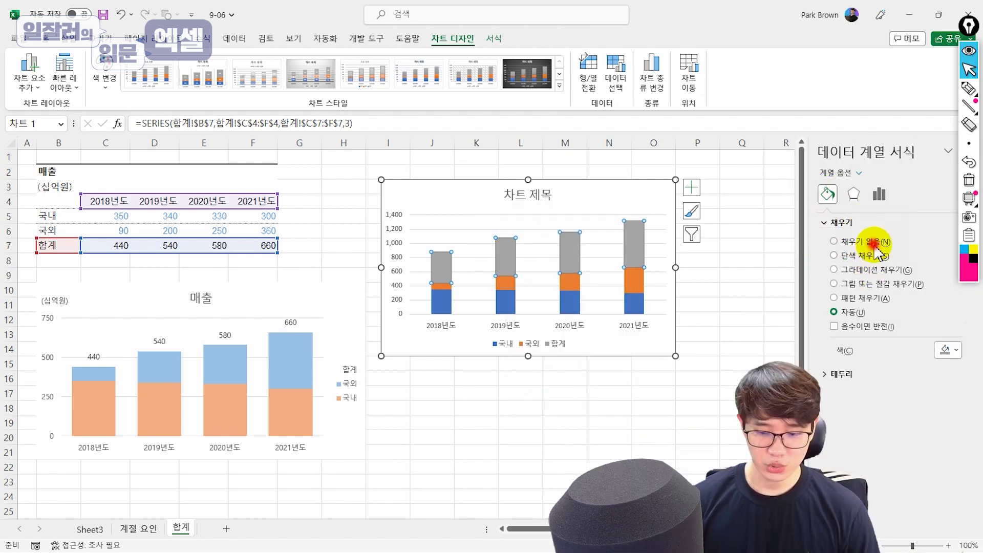
pyautogui.click(873, 241)
# Add data labels to the new chart's 합계 series and set their label position to 축에 가깝게.
pyautogui.click(879, 195)
pyautogui.click(691, 187)
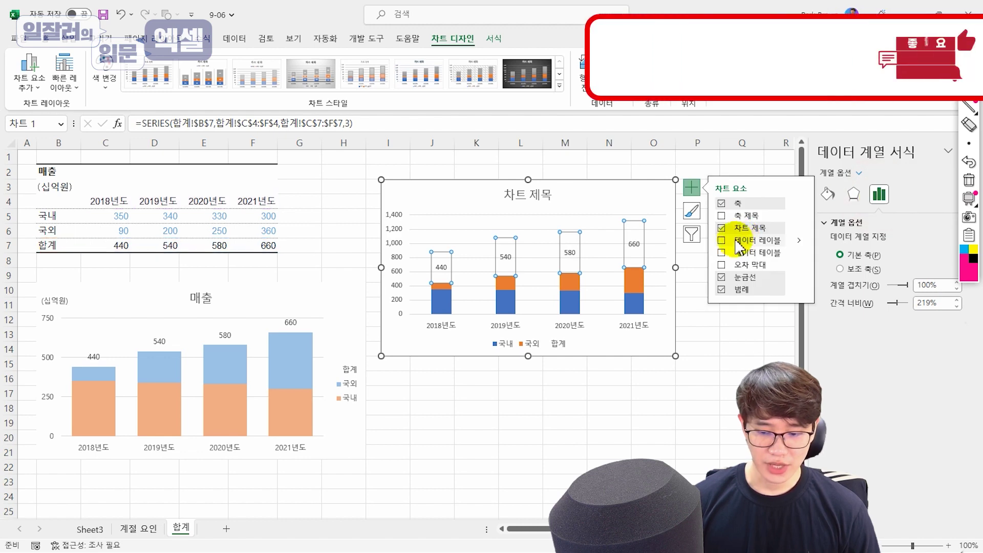
pyautogui.click(722, 241)
pyautogui.click(635, 243)
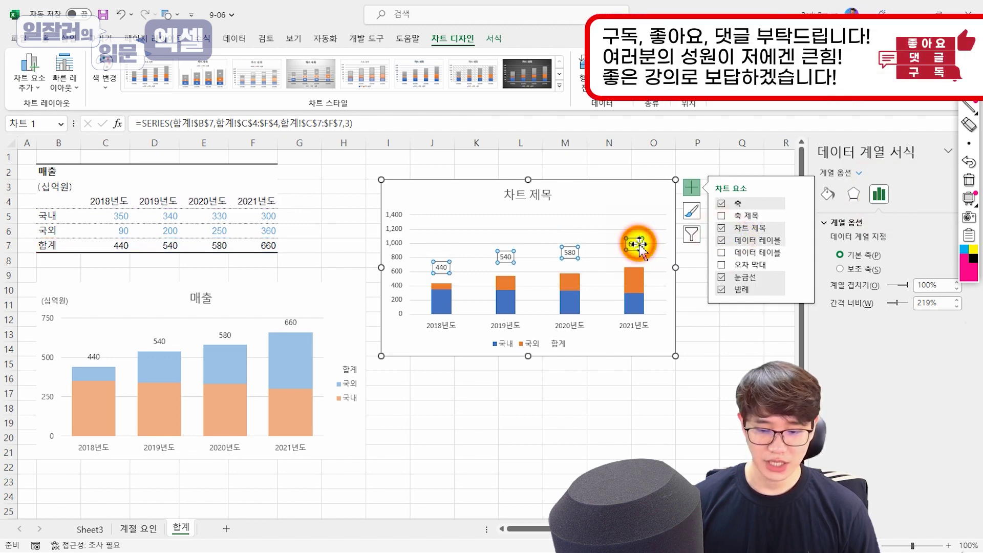
pyautogui.click(905, 195)
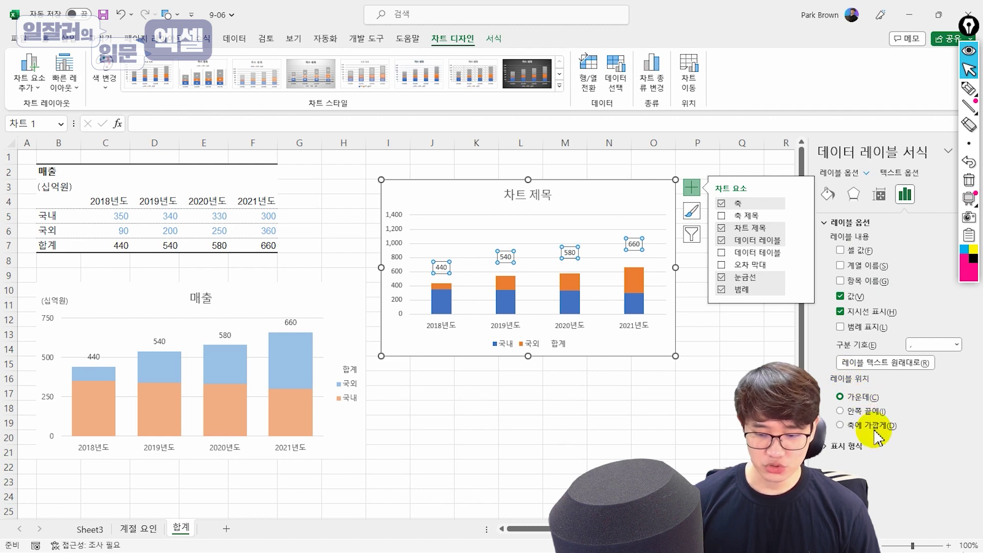
pyautogui.click(618, 420)
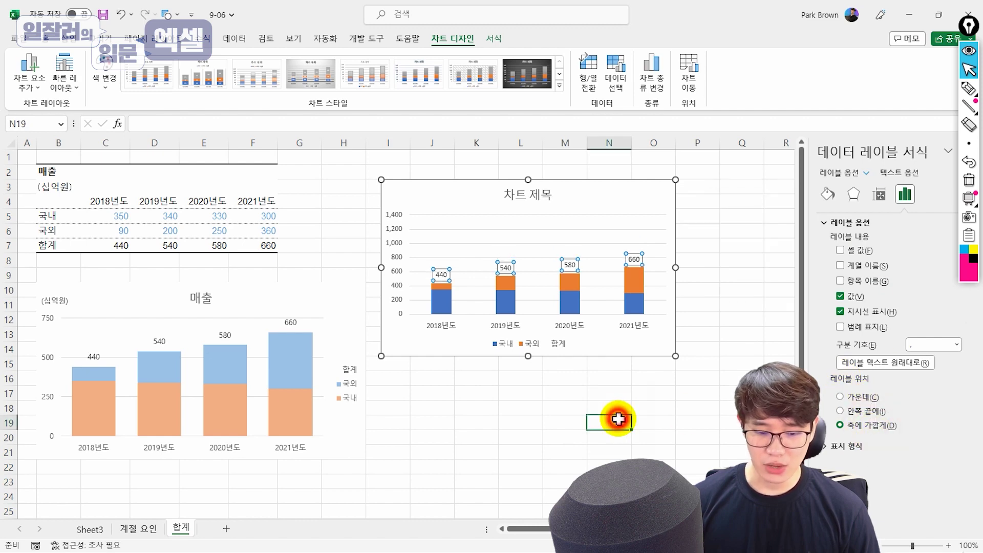
# Set the maximum bound of the new stacked column chart's vertical axis to 700.
pyautogui.click(398, 232)
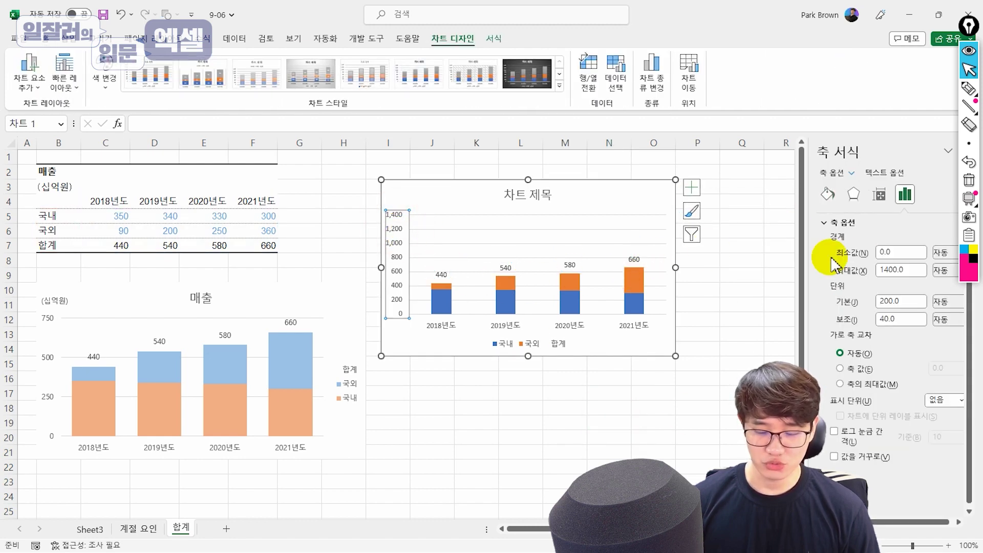
pyautogui.doubleClick(915, 274)
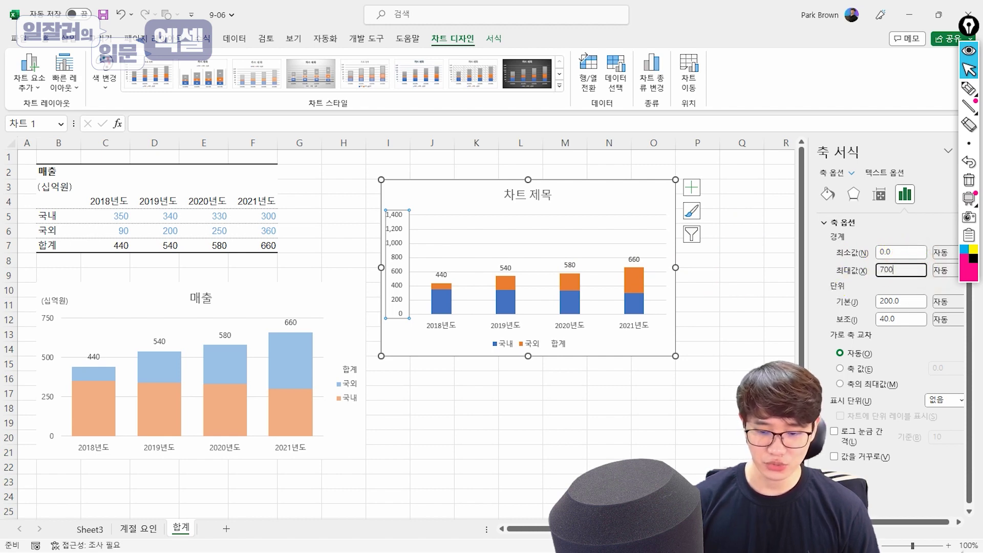
pyautogui.press('Return')
pyautogui.click(728, 261)
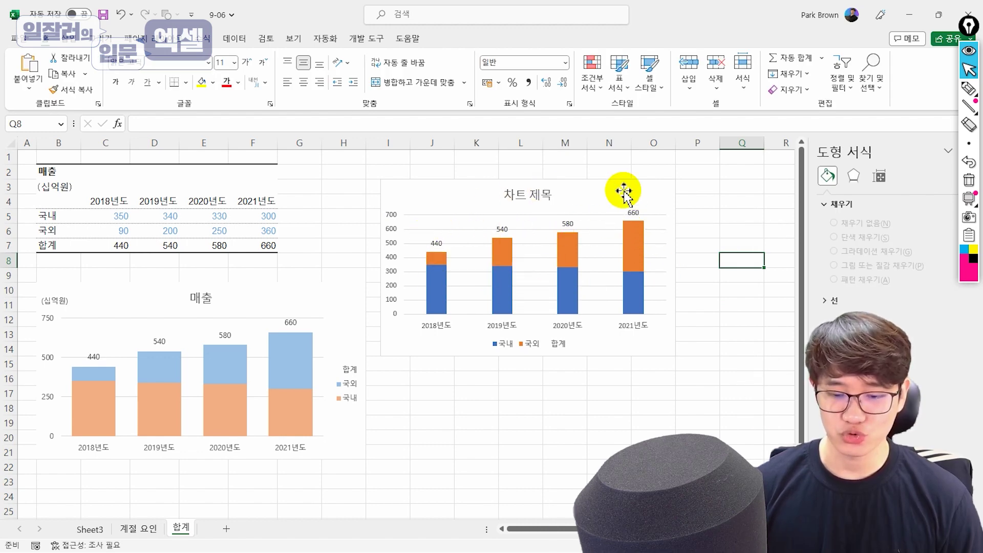
pyautogui.moveTo(572, 277)
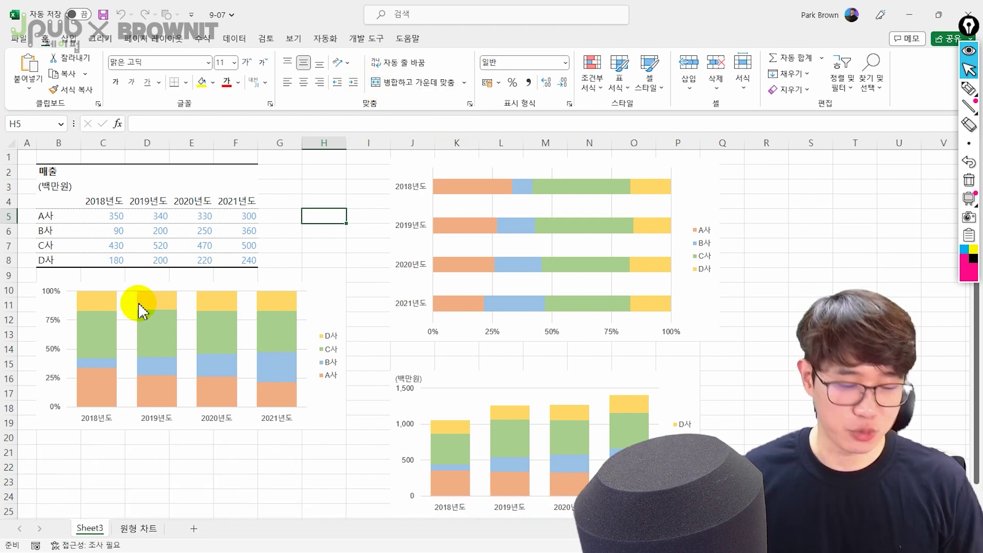
# Examine the yearly sales figures of A사 to D사 in workbook 9-07 against the 100% stacked column chart on Sheet3.
pyautogui.moveTo(141, 309)
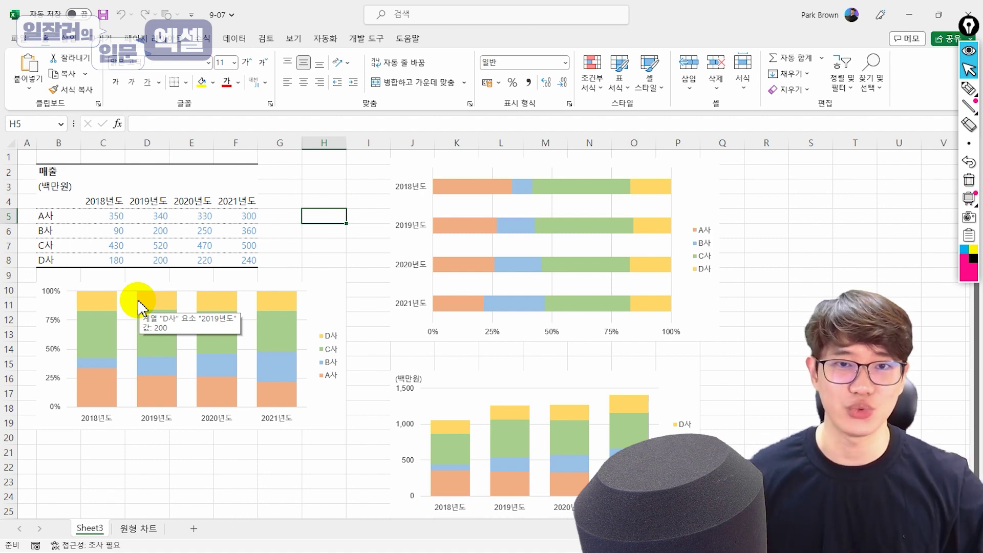
pyautogui.click(162, 246)
pyautogui.moveTo(110, 215); pyautogui.dragTo(113, 267)
pyautogui.click(115, 285)
pyautogui.moveTo(155, 215); pyautogui.dragTo(164, 270)
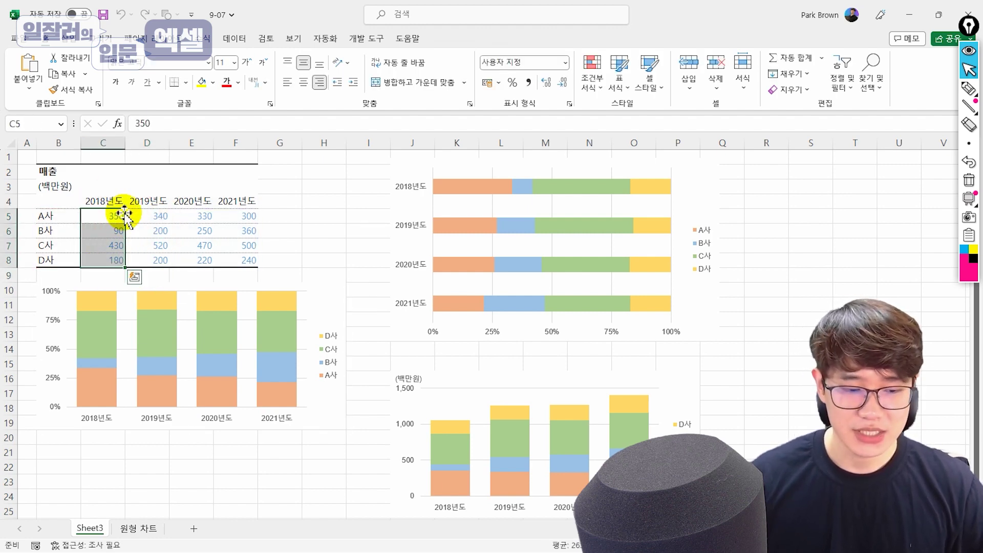
pyautogui.moveTo(125, 213); pyautogui.dragTo(125, 216)
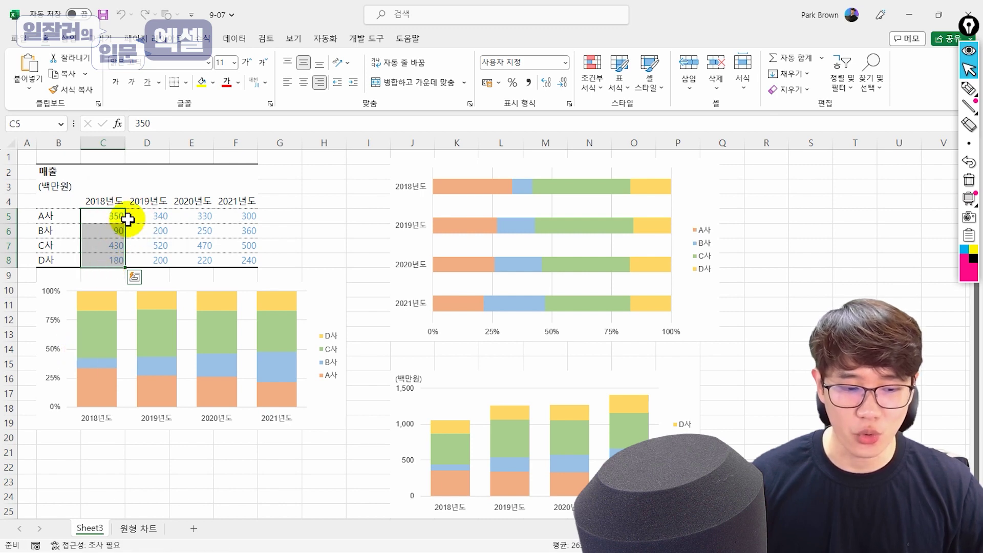
pyautogui.click(103, 231)
pyautogui.click(110, 245)
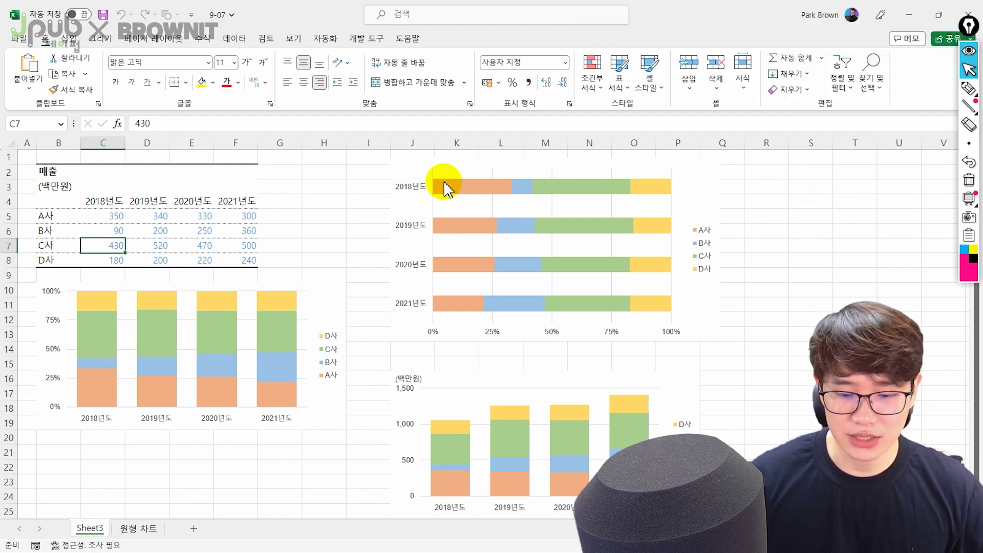
# Move the (백만원) stacked column chart on Sheet3 up, directly beneath the 100% stacked bar chart.
pyautogui.click(759, 379)
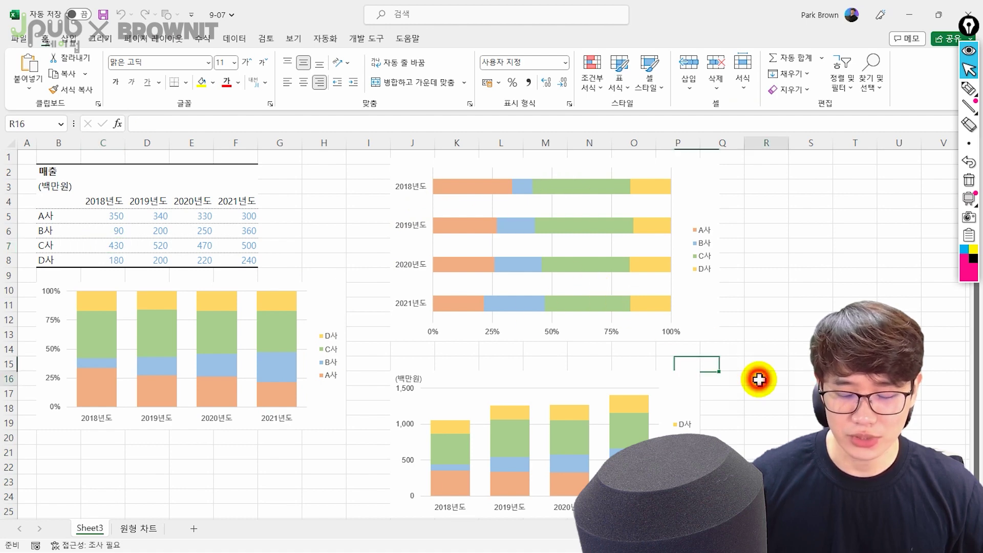
pyautogui.scroll(-1, 759, 379)
pyautogui.click(683, 346)
pyautogui.moveTo(685, 353); pyautogui.dragTo(686, 323)
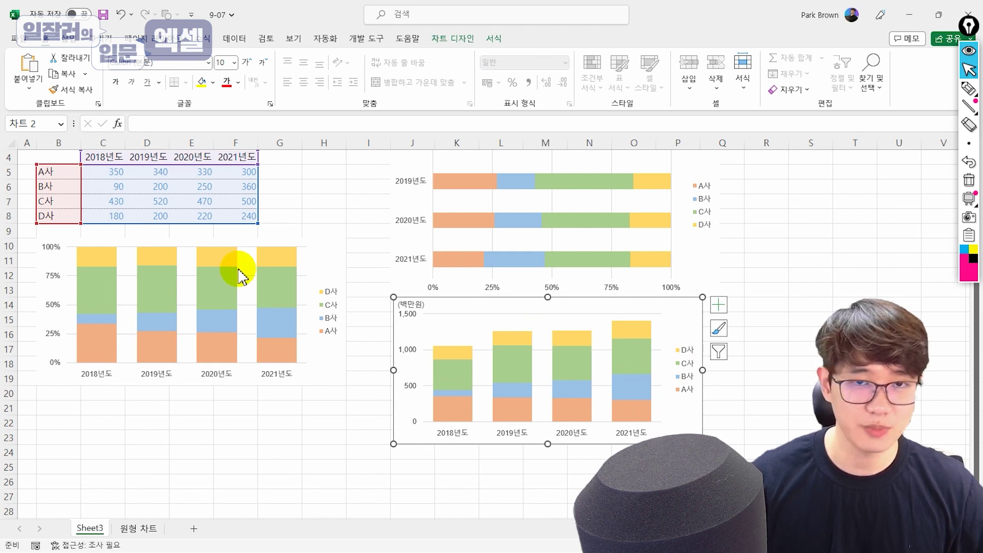
# Compare the four yearly pie charts on the 원형 차트 sheet with the stacked charts on Sheet3.
pyautogui.click(137, 528)
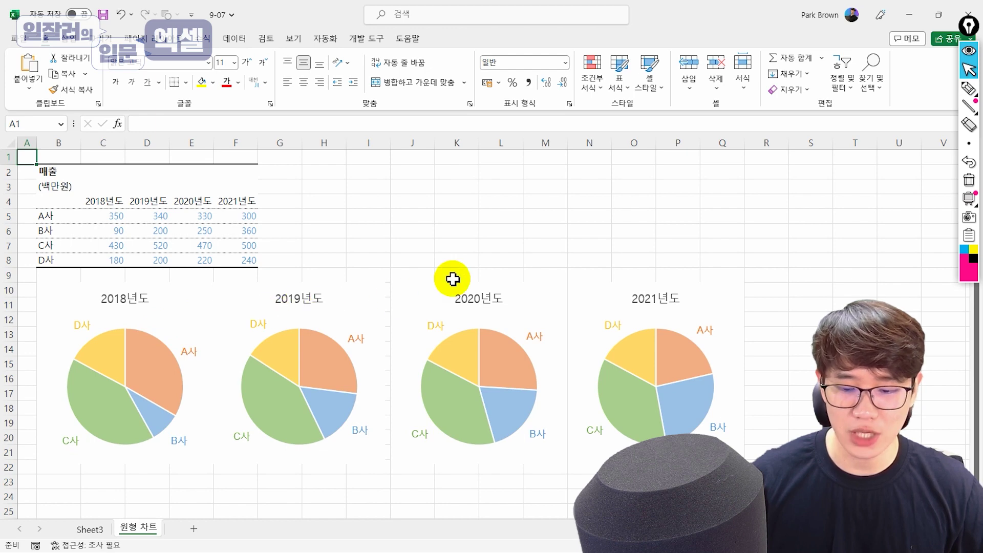
pyautogui.click(90, 529)
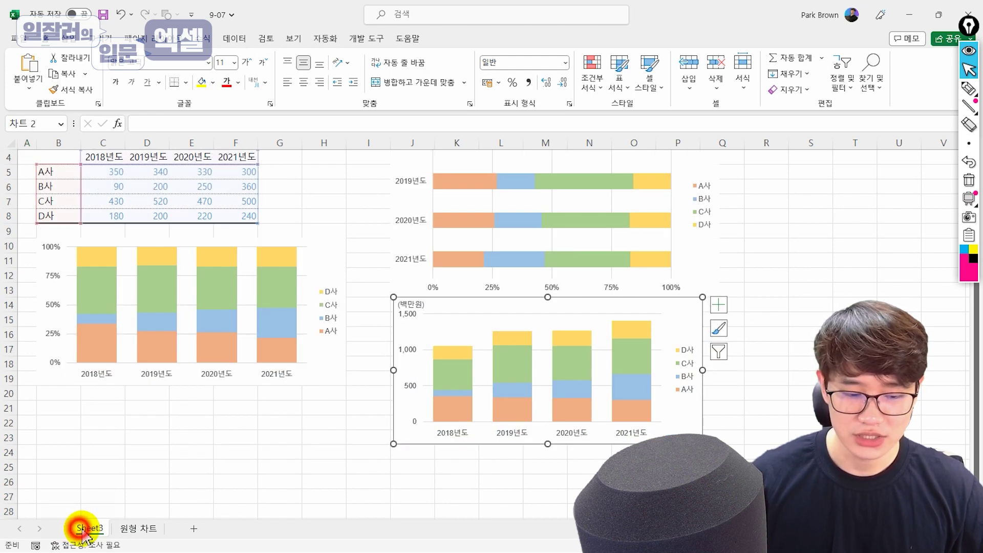
pyautogui.click(310, 435)
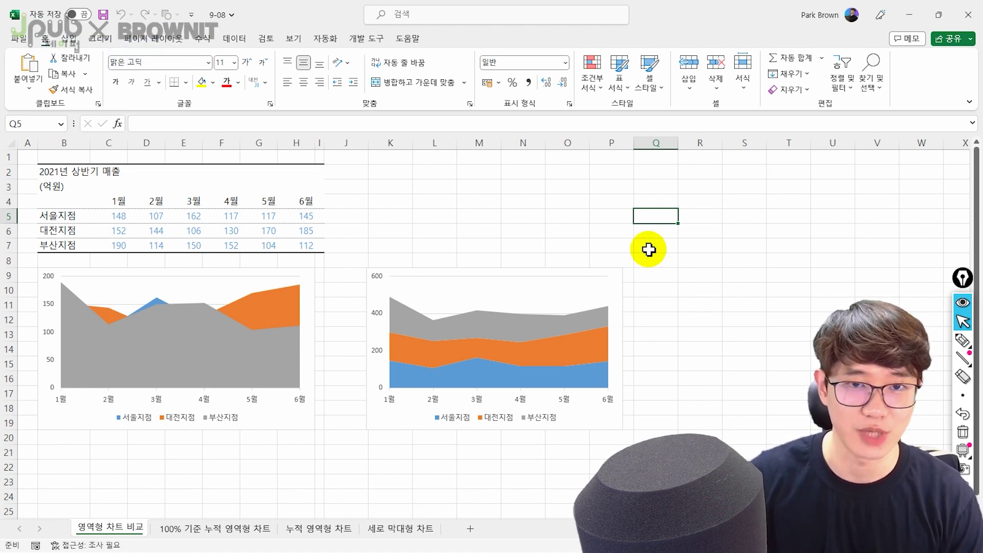
# Compare the overlapping and stacked area charts of 2021년 상반기 매출 on workbook 9-08's 영역형 차트 비교 sheet.
pyautogui.click(435, 246)
pyautogui.click(305, 282)
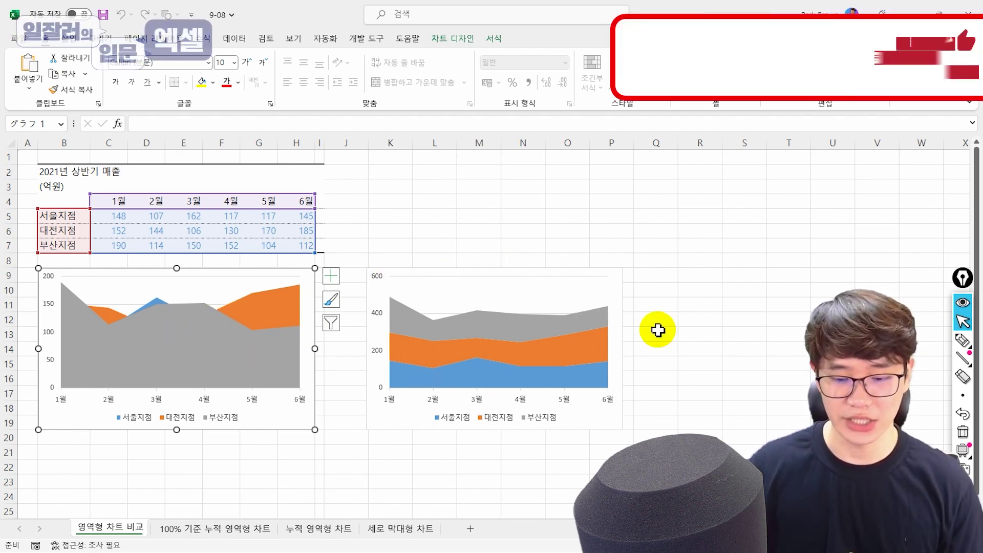
pyautogui.click(433, 497)
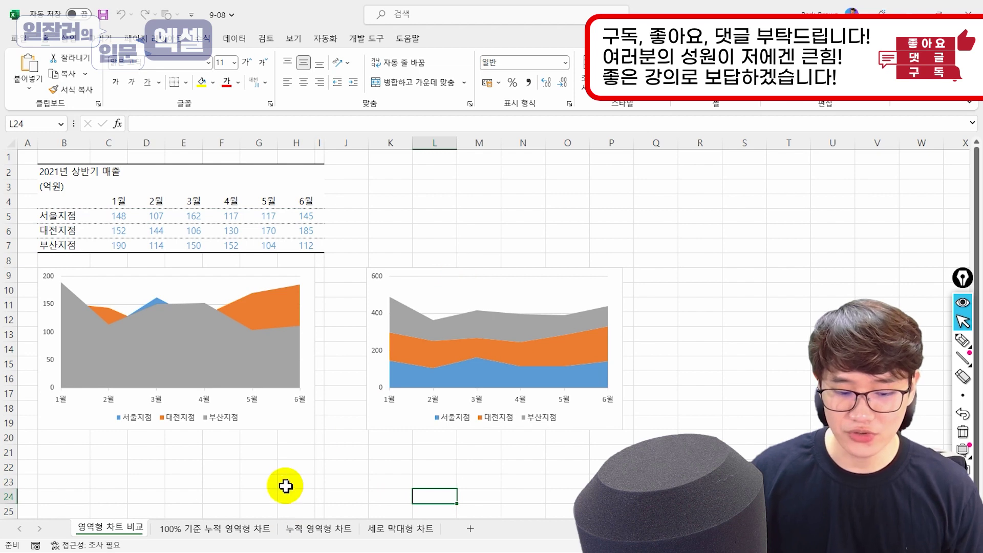
# Compare the 100% stacked area chart of Windows version shares with the 컴퓨터 출하 대수 charts on the 누적 영역형 차트 sheet.
pyautogui.click(244, 528)
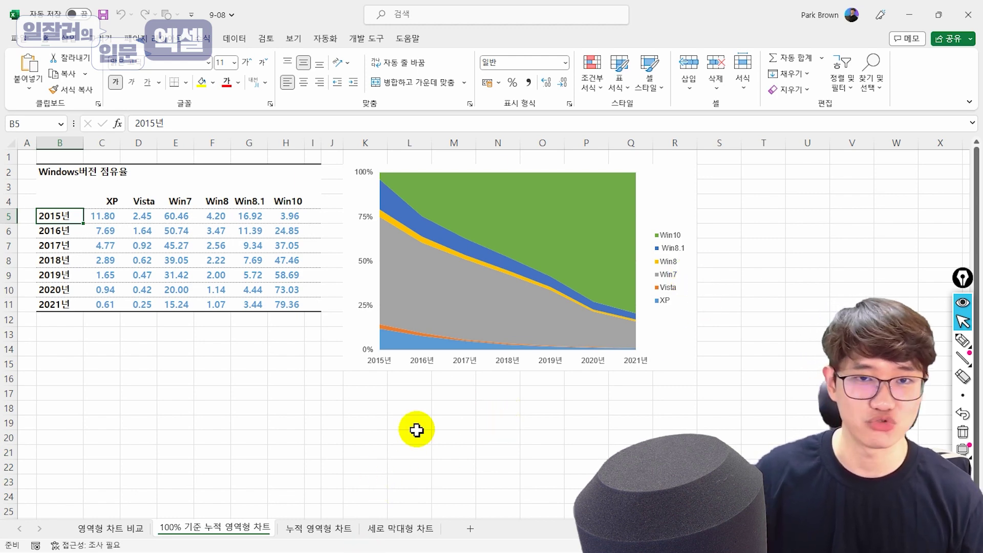
pyautogui.click(318, 528)
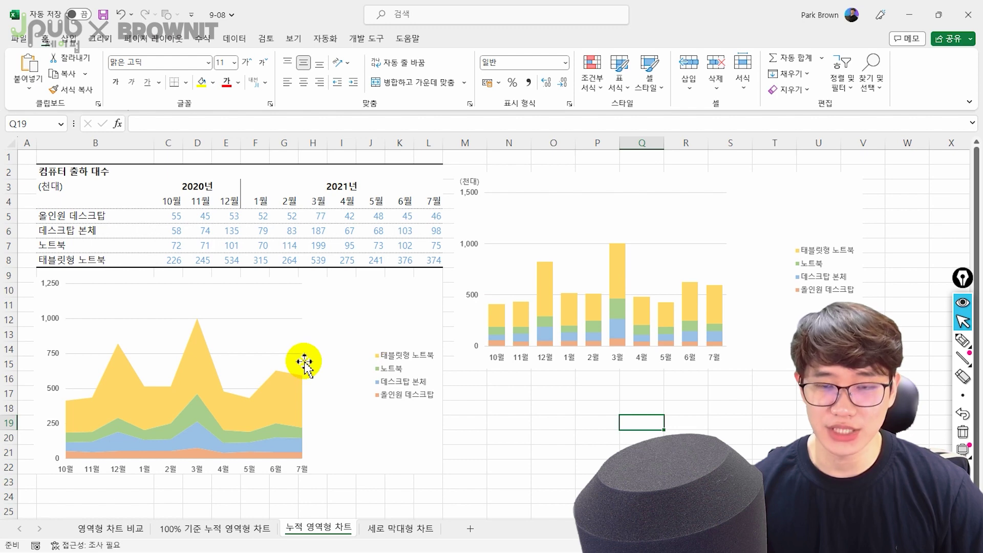
pyautogui.click(487, 296)
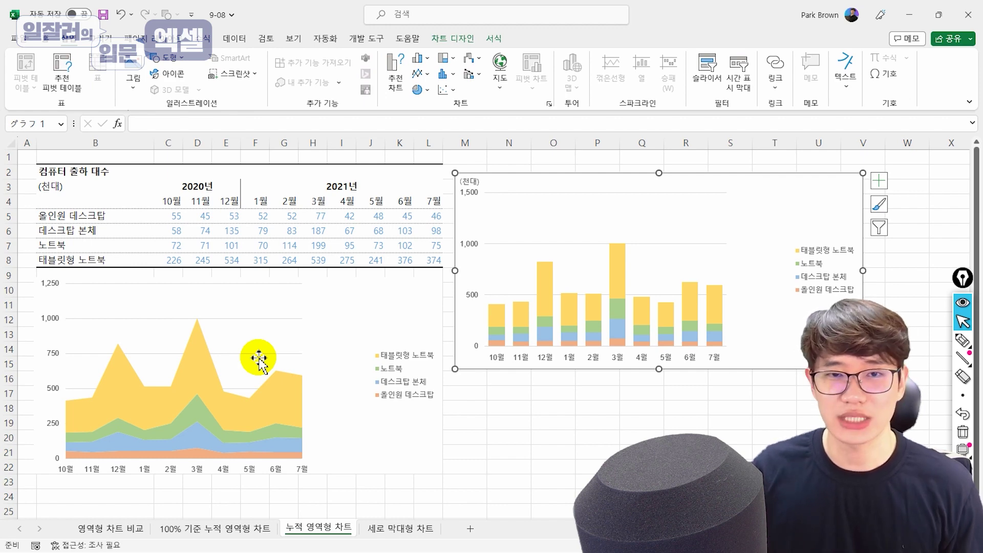
pyautogui.click(216, 529)
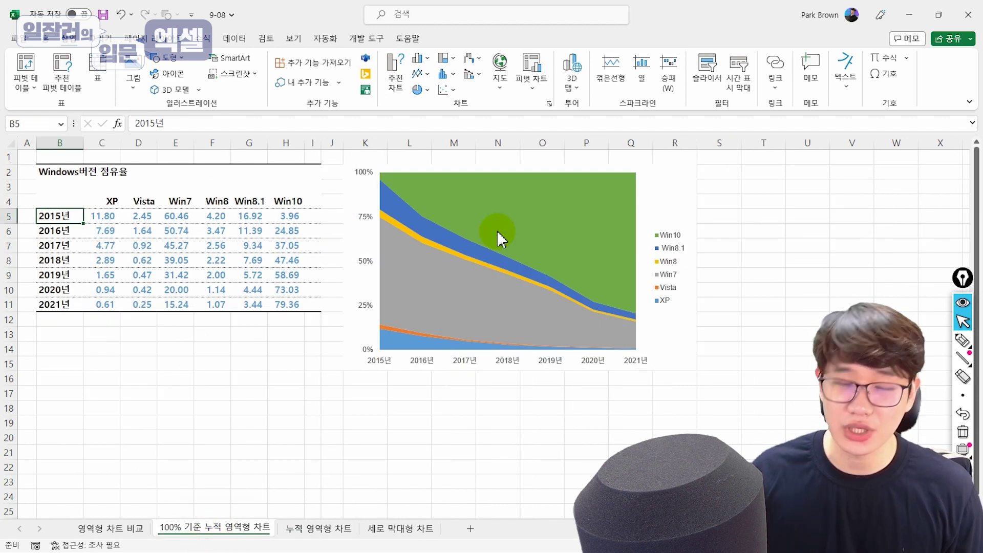